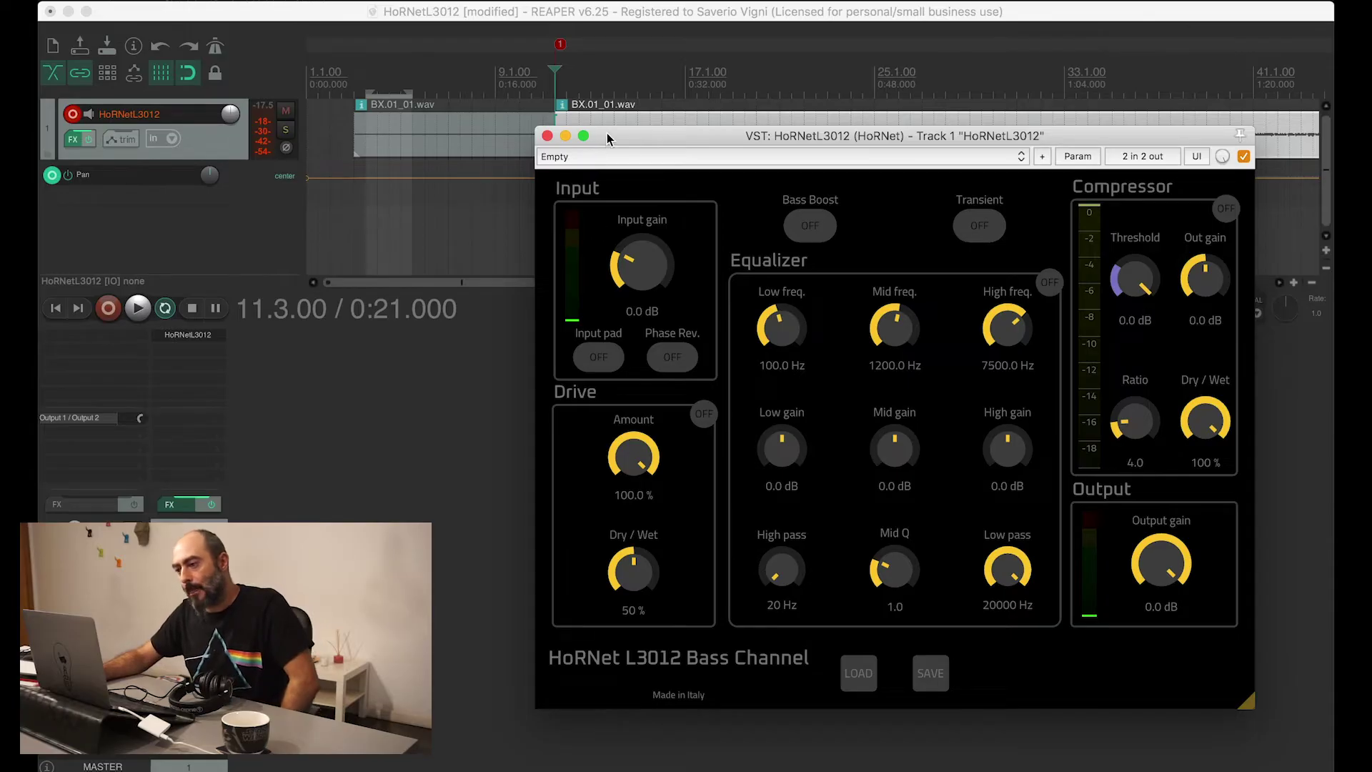
# Reposition the plugin window and set the compressor threshold to -14.3 dB
pyautogui.moveTo(607, 138); pyautogui.dragTo(617, 137)
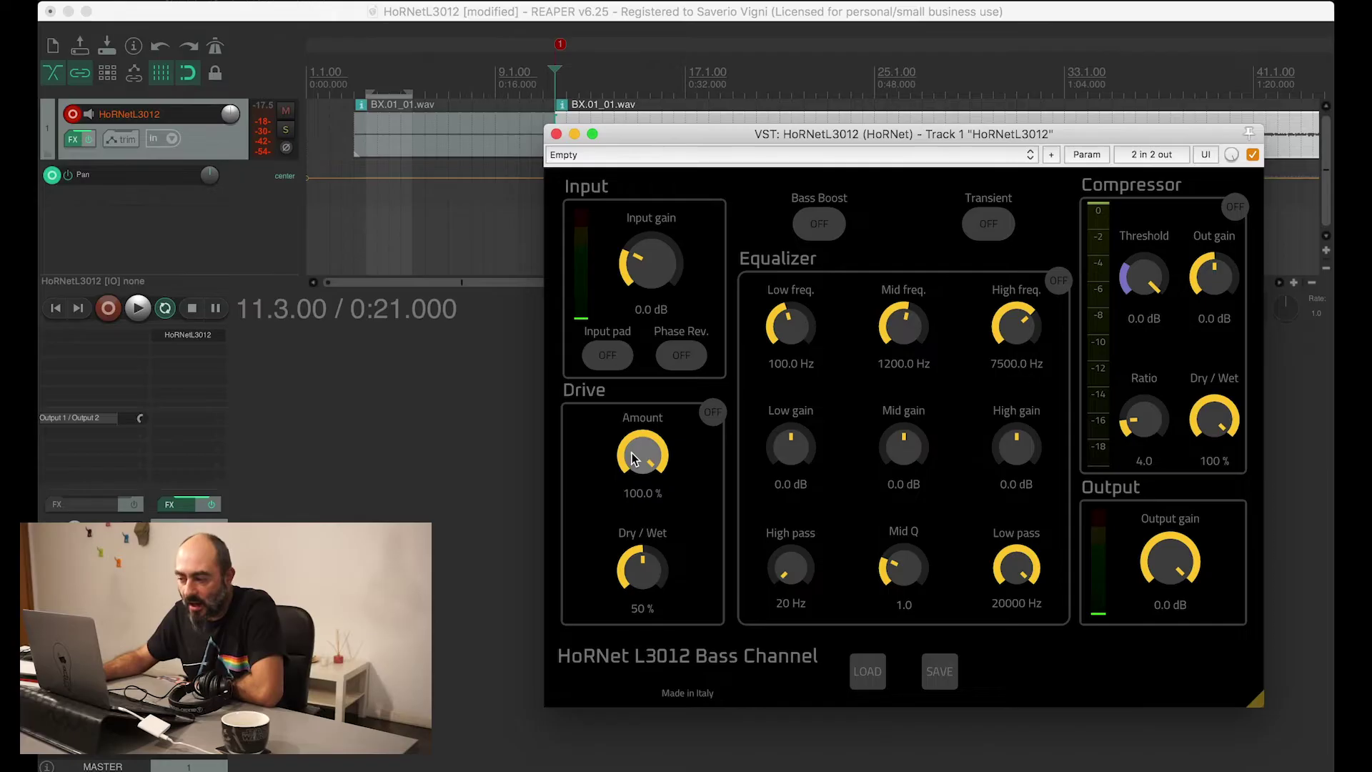
pyautogui.moveTo(633, 459)
pyautogui.mouseDown()
pyautogui.moveTo(633, 500)
pyautogui.moveTo(633, 457)
pyautogui.mouseUp()
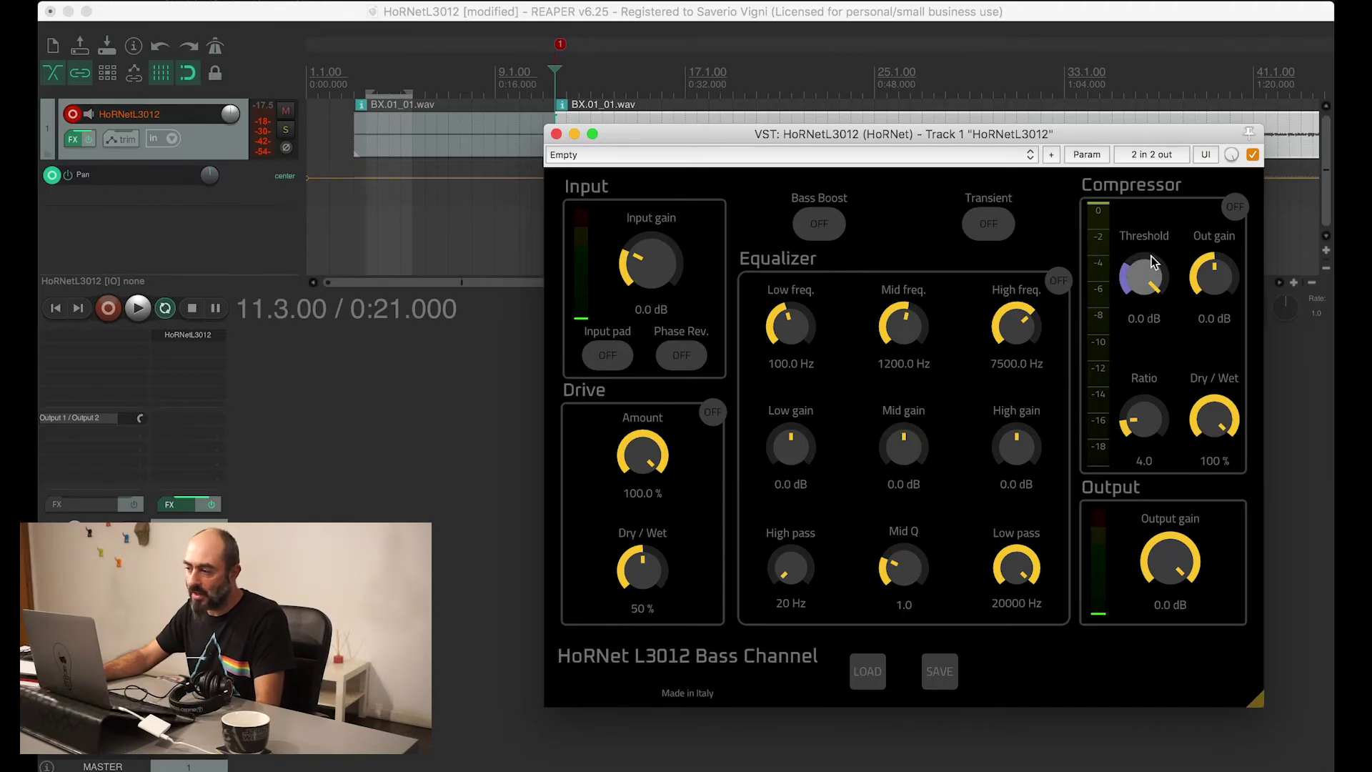
pyautogui.scroll(-10, 1154, 280)
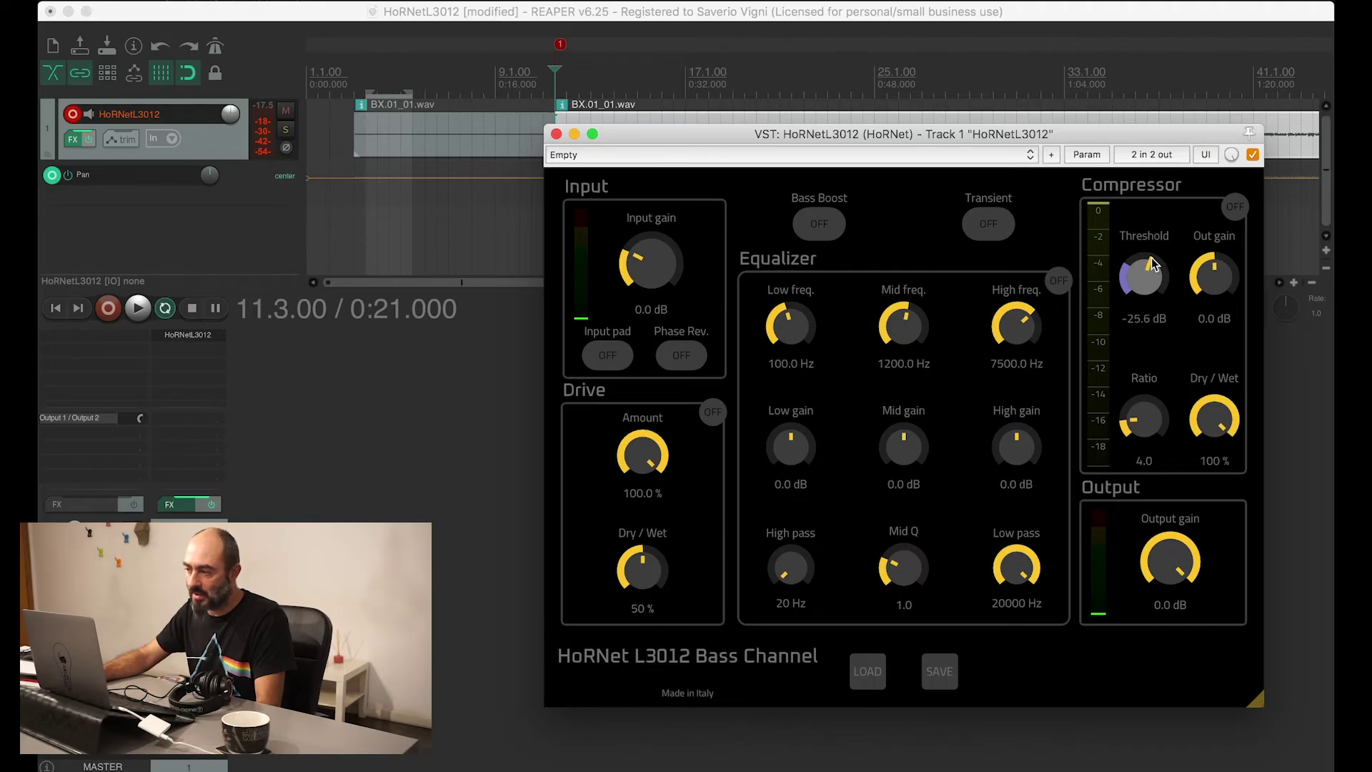
pyautogui.moveTo(1159, 284); pyautogui.dragTo(1159, 260)
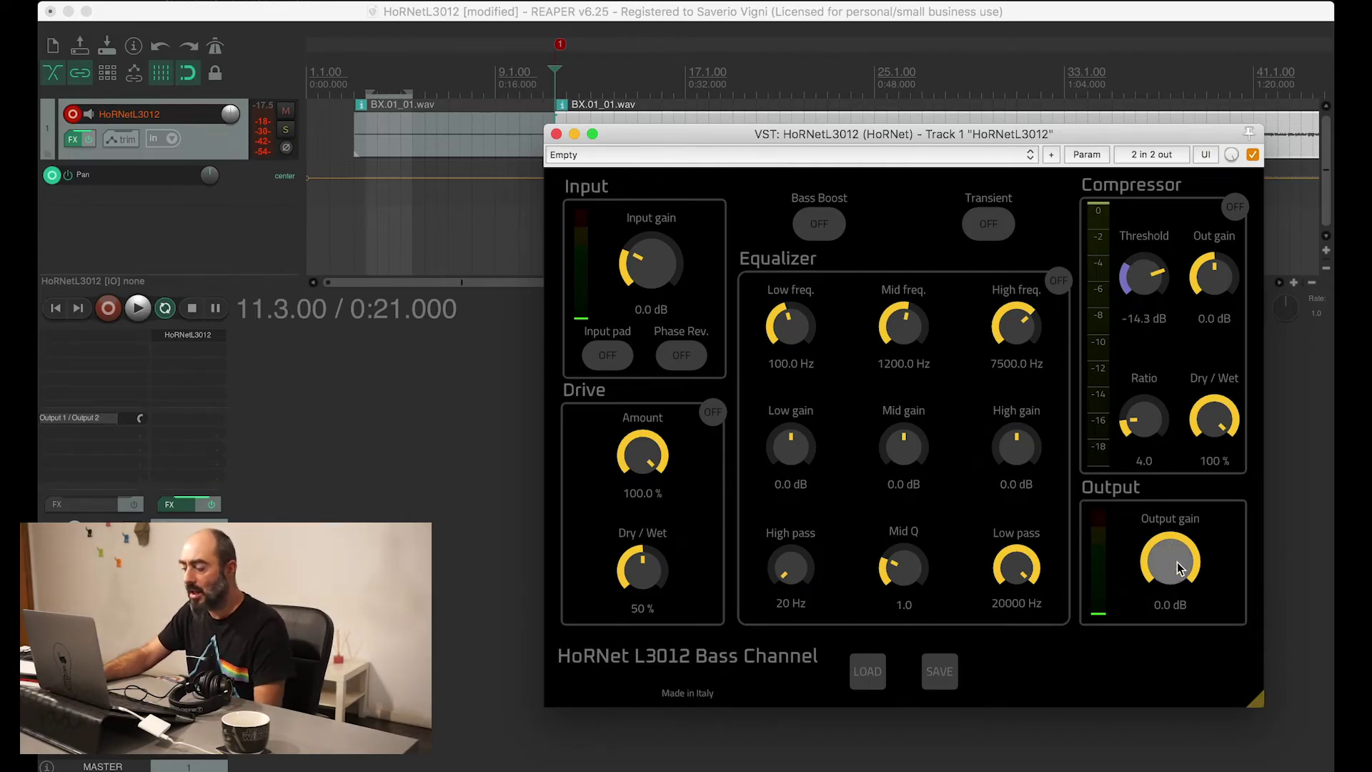
# Try lowering the output gain to -22.4 dB, and return it to 0.0 dB
pyautogui.moveTo(1169, 561); pyautogui.dragTo(1170, 593)
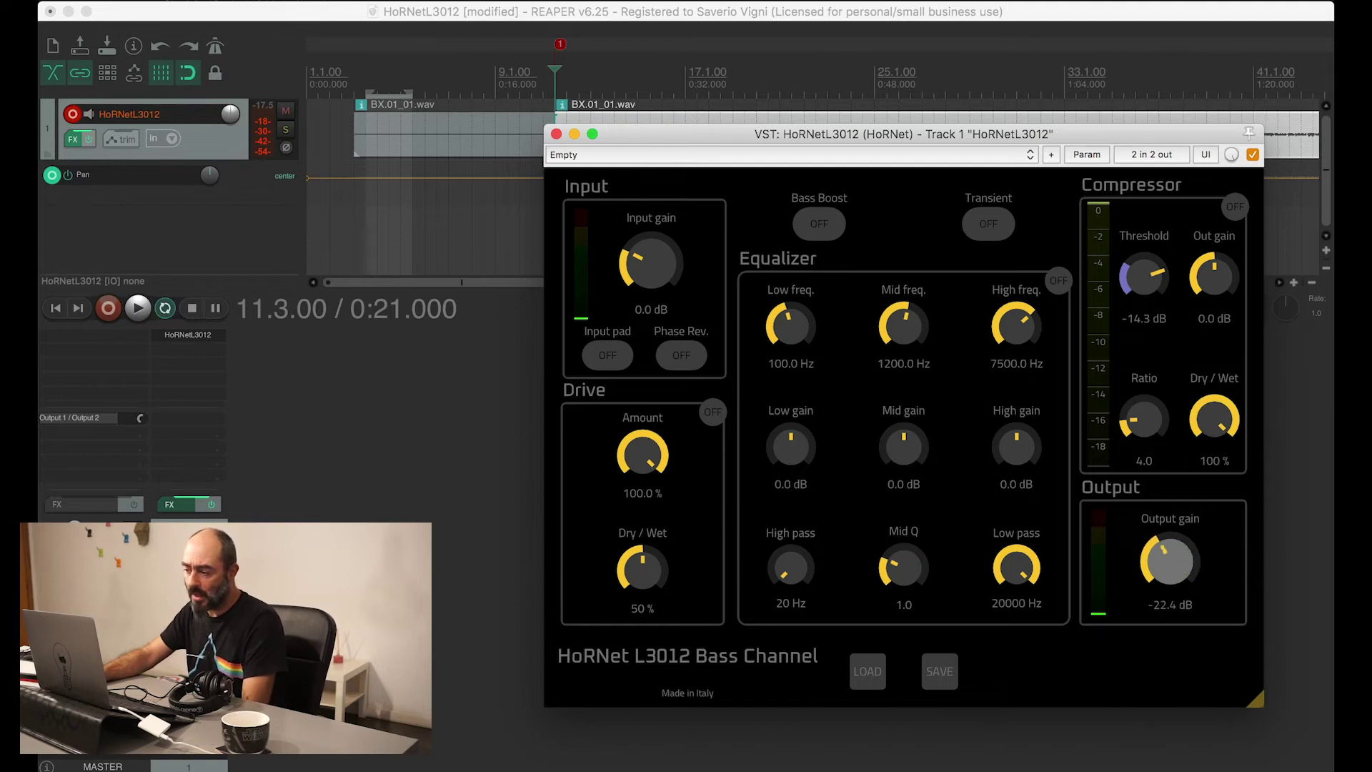
pyautogui.moveTo(1169, 593); pyautogui.dragTo(1170, 543)
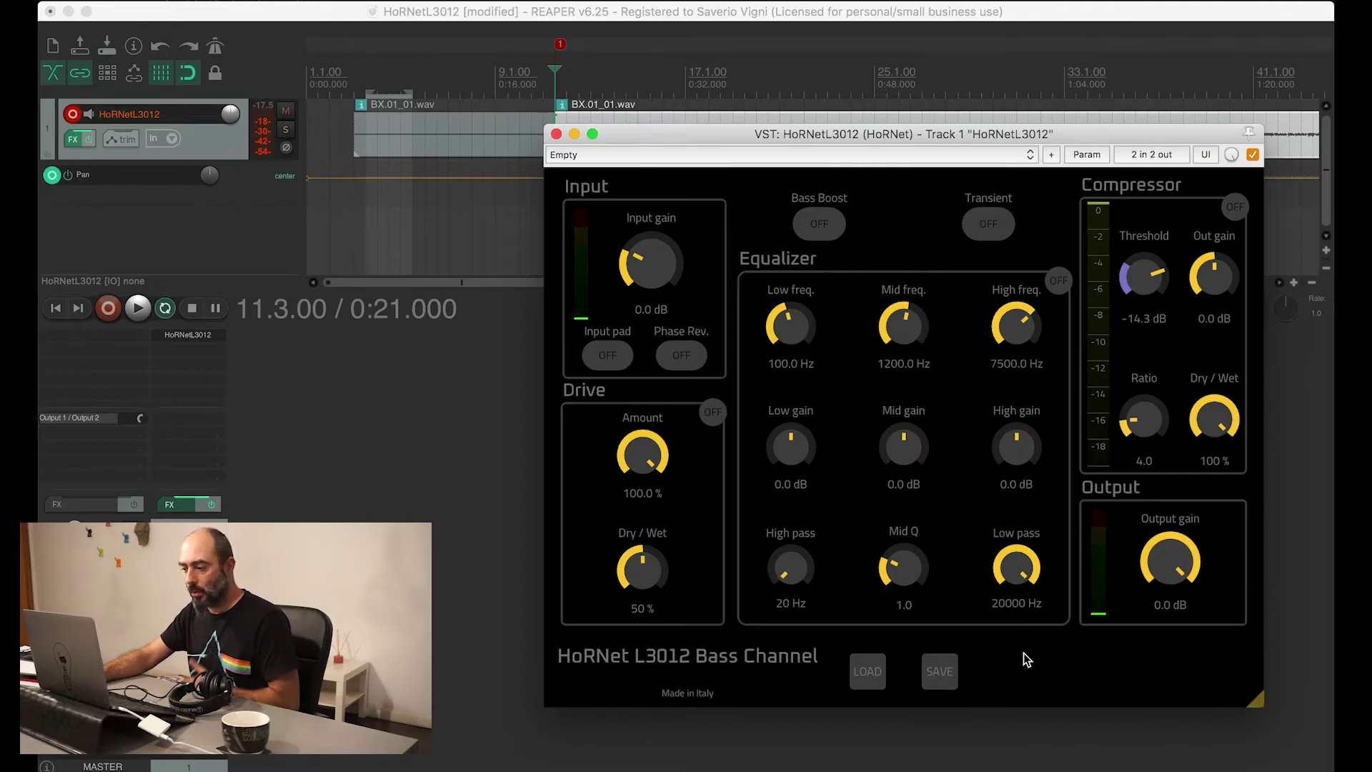
# View the plugin's list of available presets and close it without loading any
pyautogui.click(874, 678)
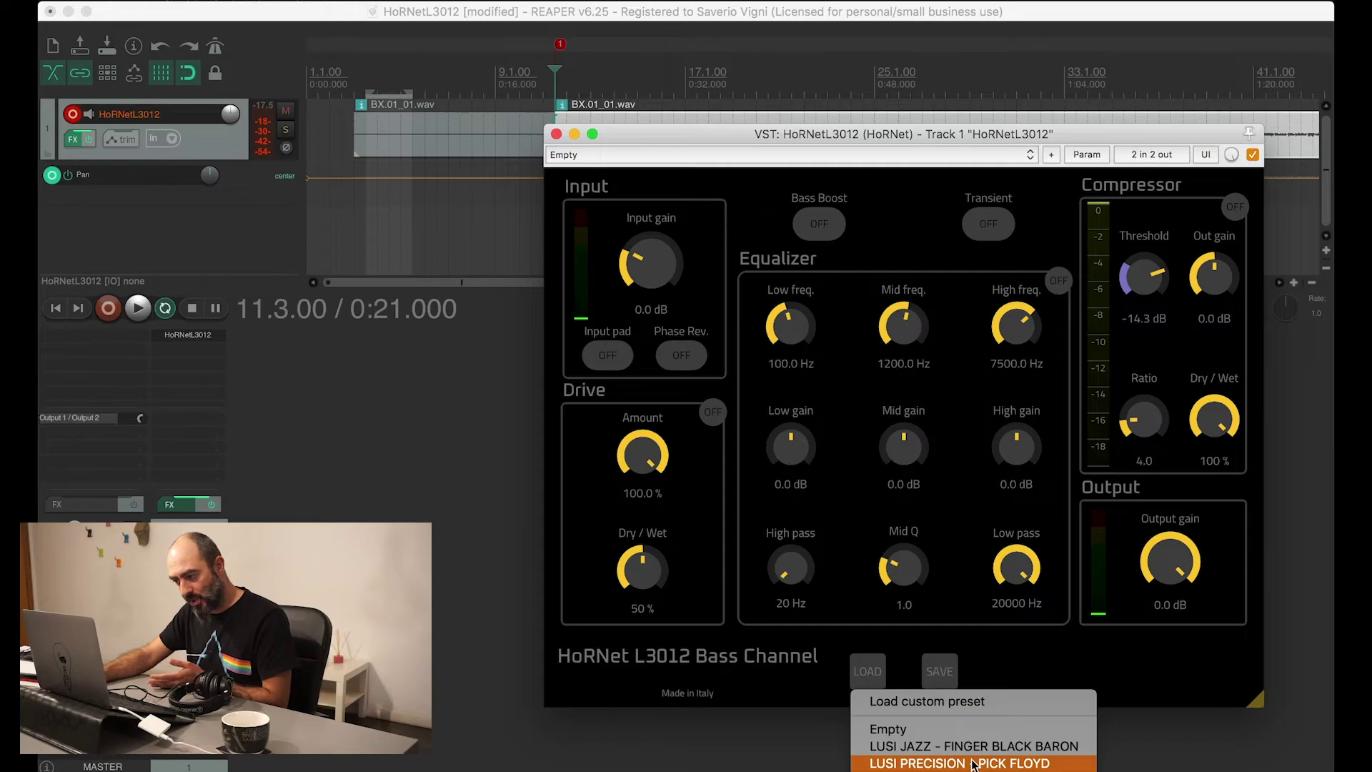
pyautogui.click(1035, 667)
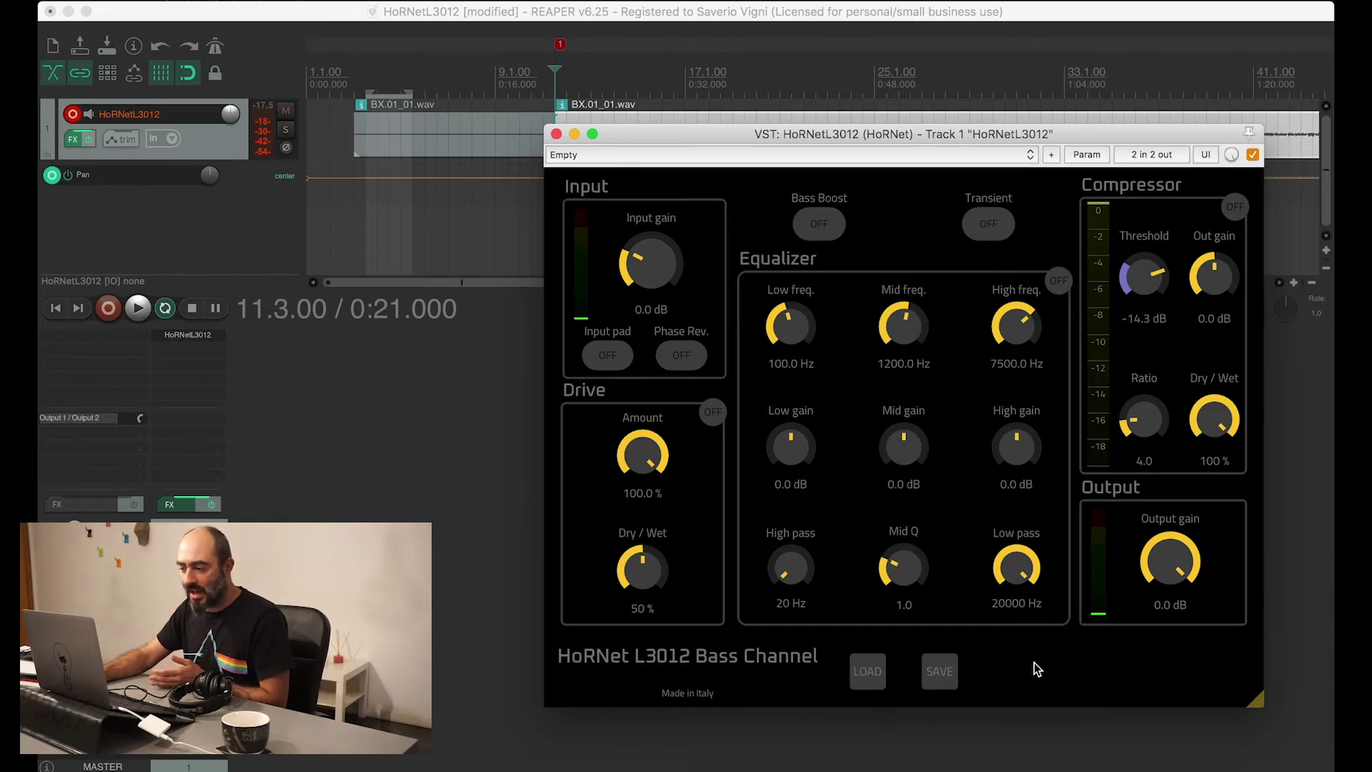
# Move the plugin window clear of the waveform, start playback of the bass track, and set the input gain to 13.7 dB
pyautogui.moveTo(694, 140); pyautogui.dragTo(690, 180)
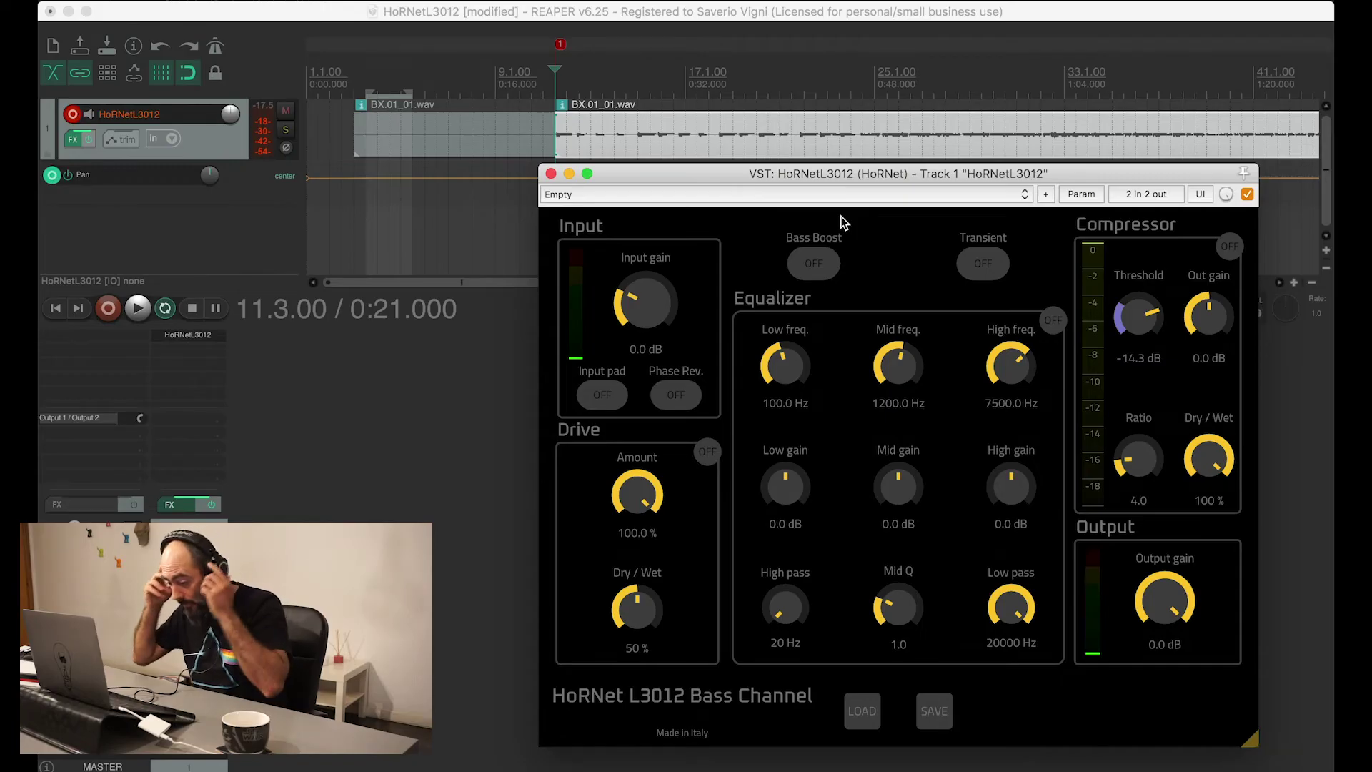
pyautogui.press('space')
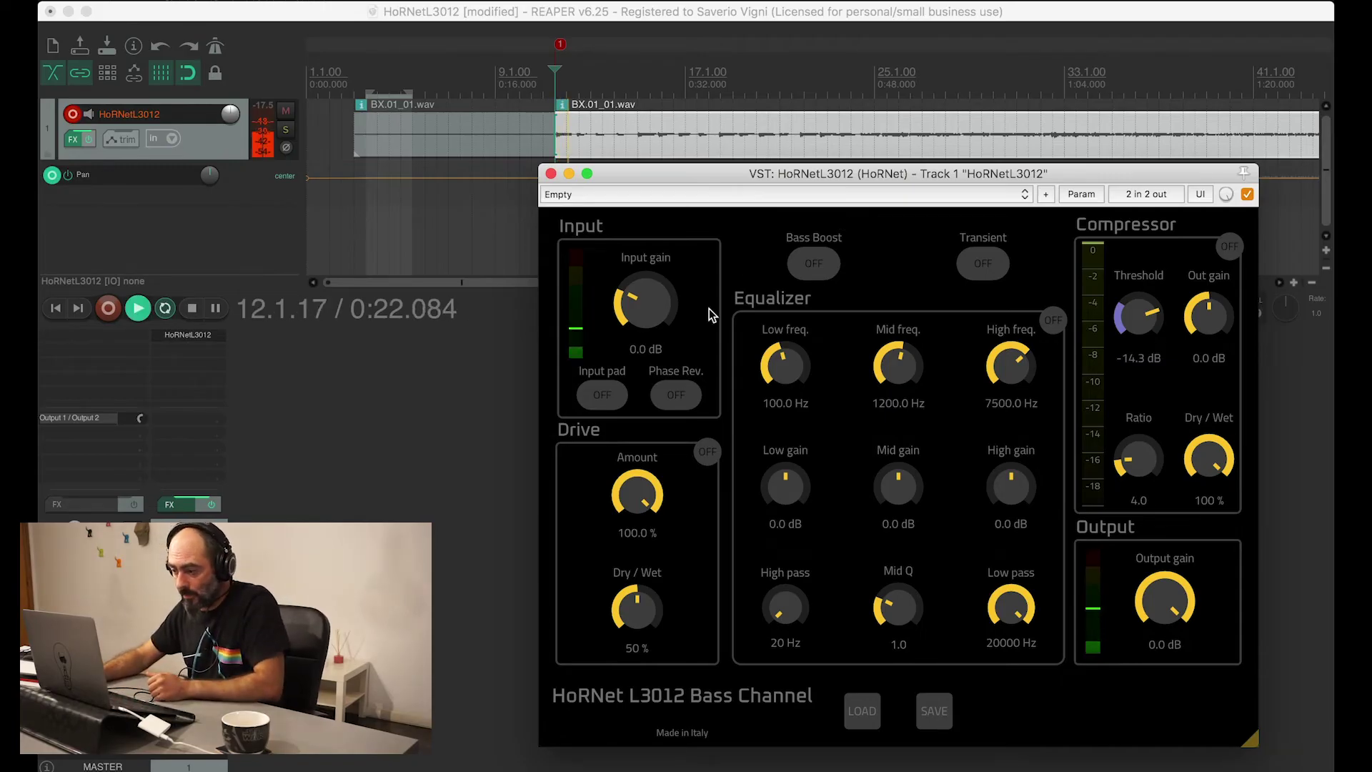
pyautogui.moveTo(646, 314); pyautogui.dragTo(647, 214)
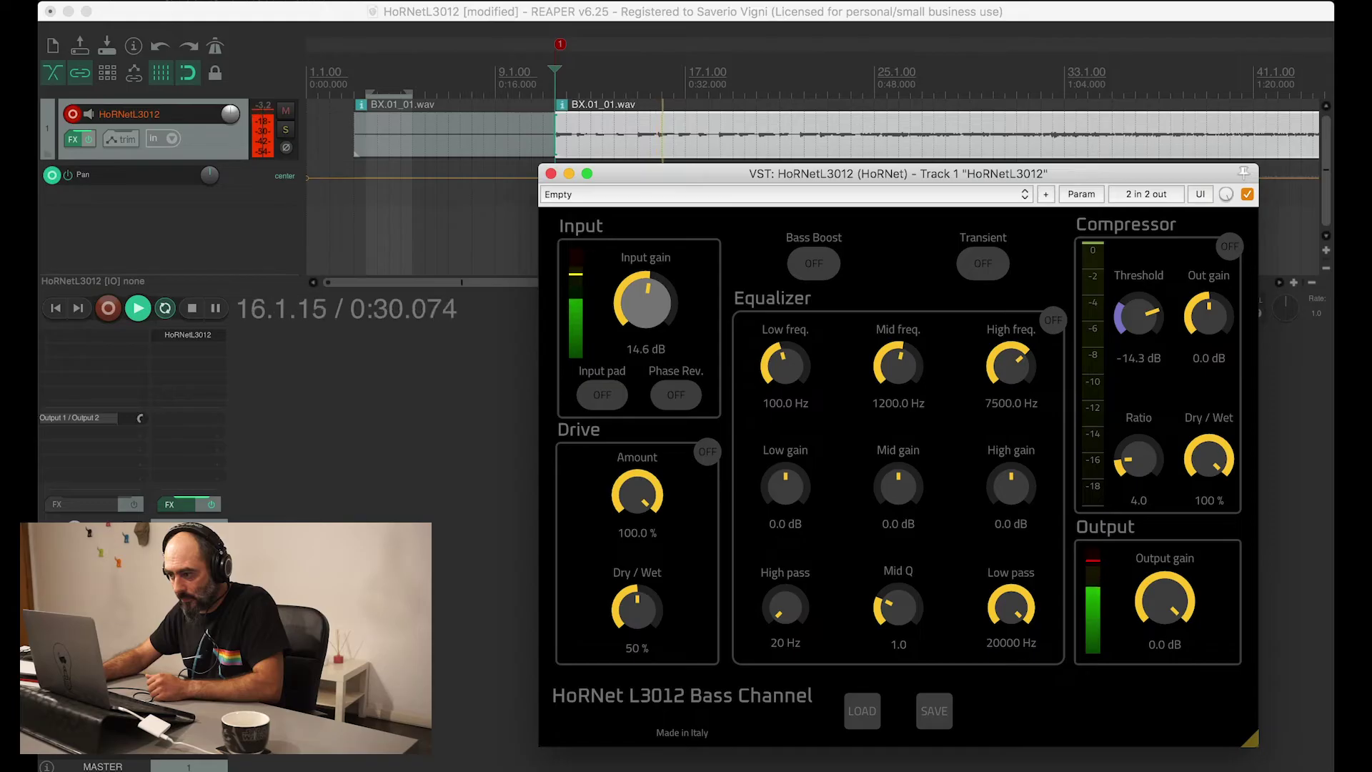
pyautogui.moveTo(647, 286); pyautogui.dragTo(647, 293)
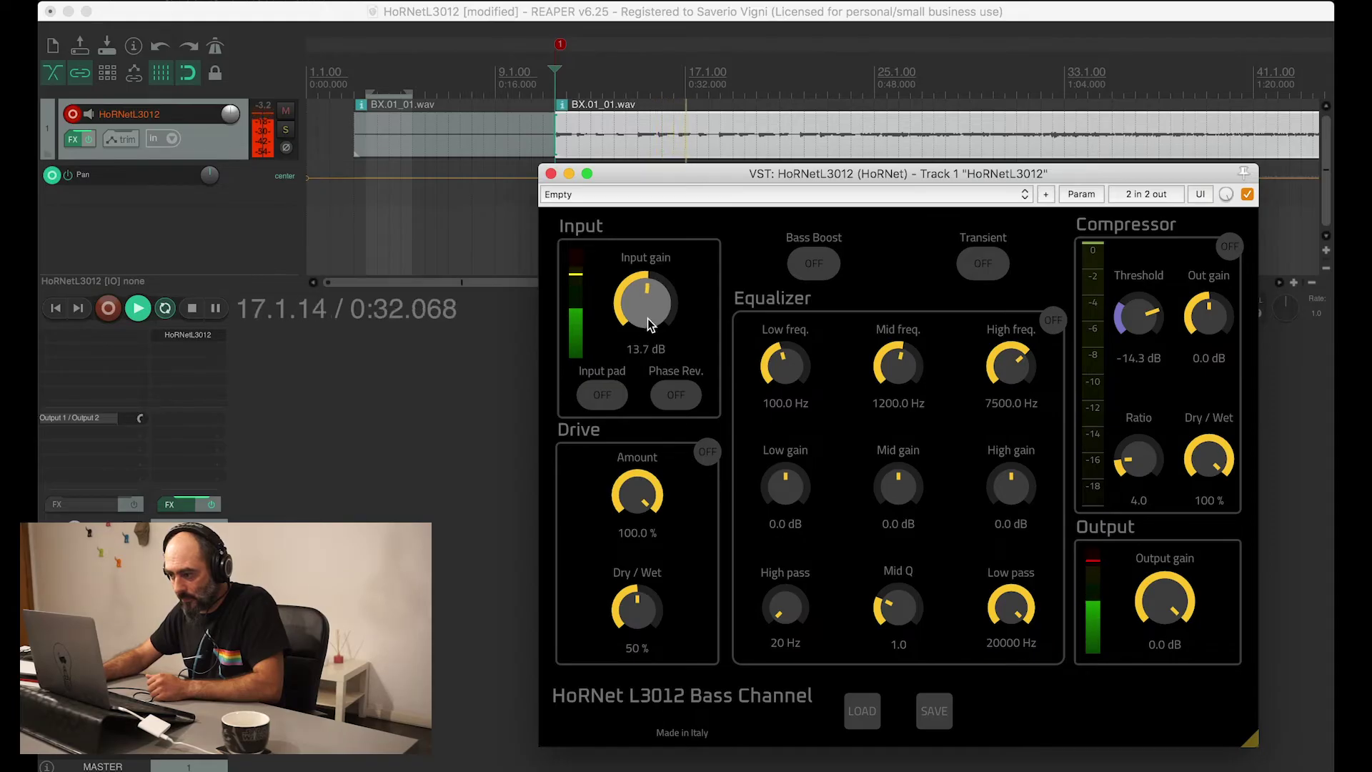
# Enable the Drive section, with the amount at 100 % and the dry/wet mix at 23 %, comparing it with bypass
pyautogui.click(705, 451)
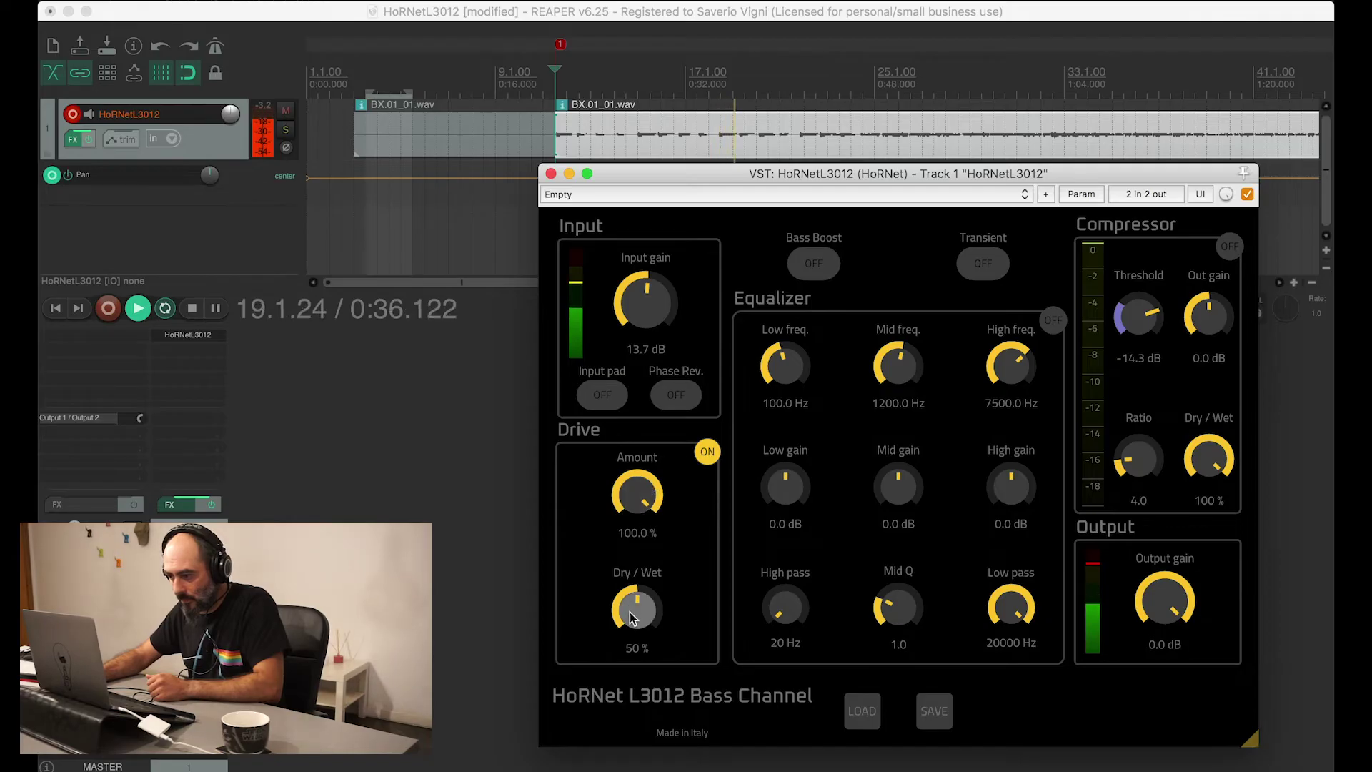
pyautogui.moveTo(643, 495); pyautogui.dragTo(627, 551)
pyautogui.moveTo(635, 609); pyautogui.dragTo(636, 578)
pyautogui.moveTo(634, 490); pyautogui.dragTo(634, 529)
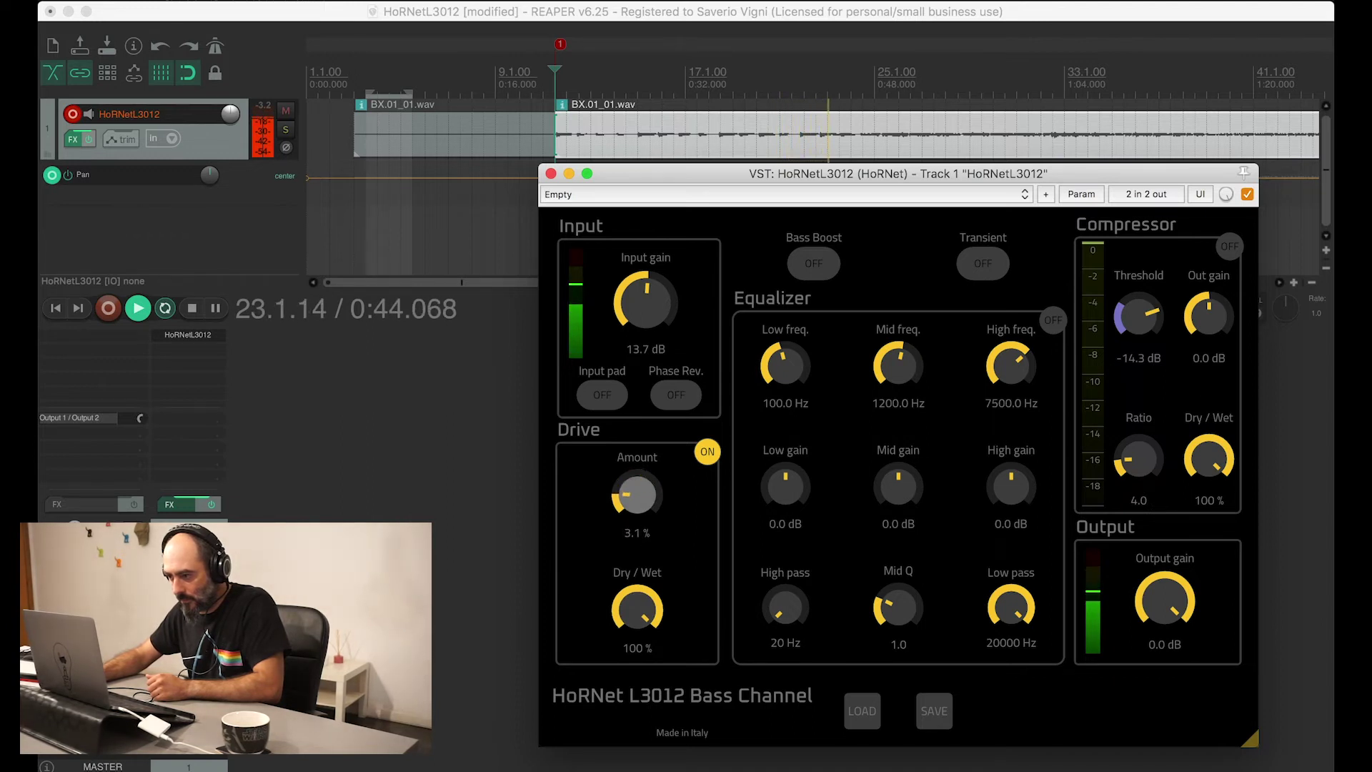
pyautogui.moveTo(636, 493); pyautogui.dragTo(636, 421)
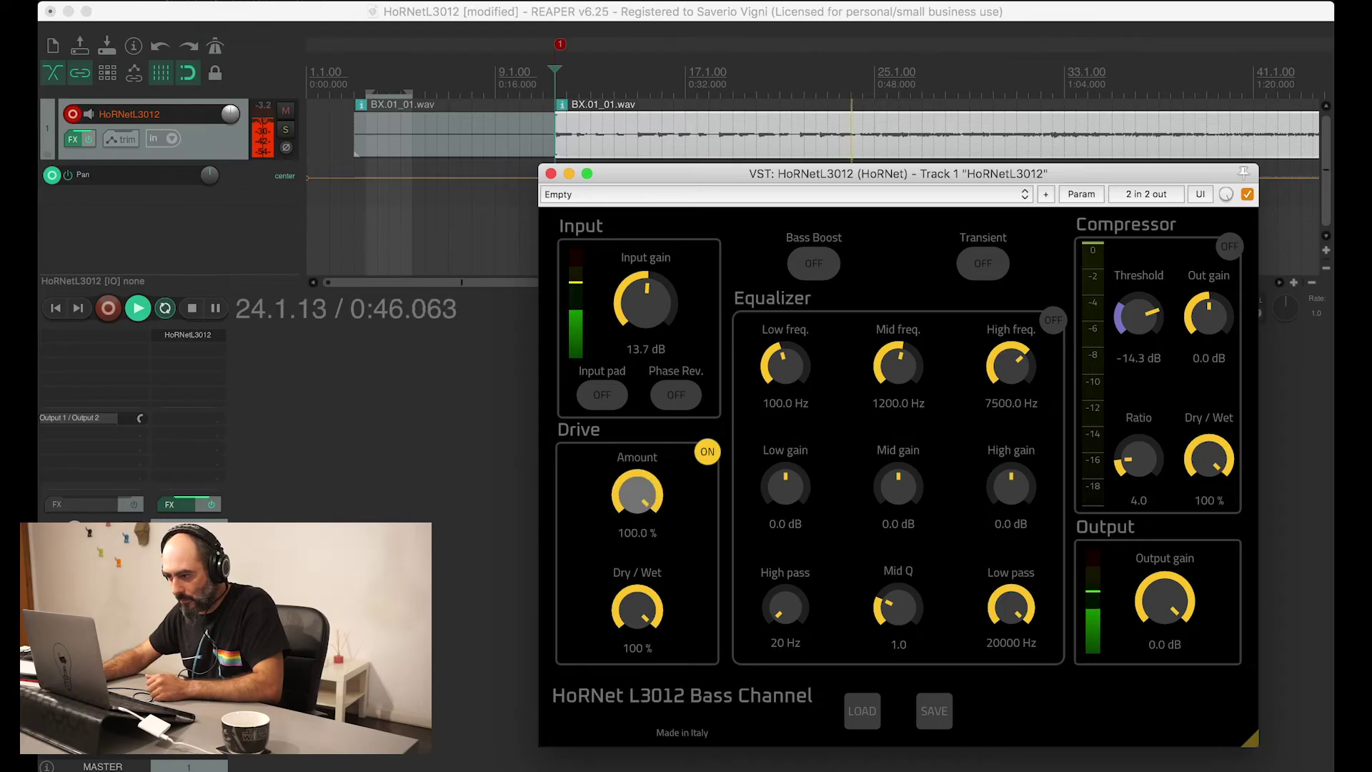
pyautogui.moveTo(636, 609); pyautogui.dragTo(637, 669)
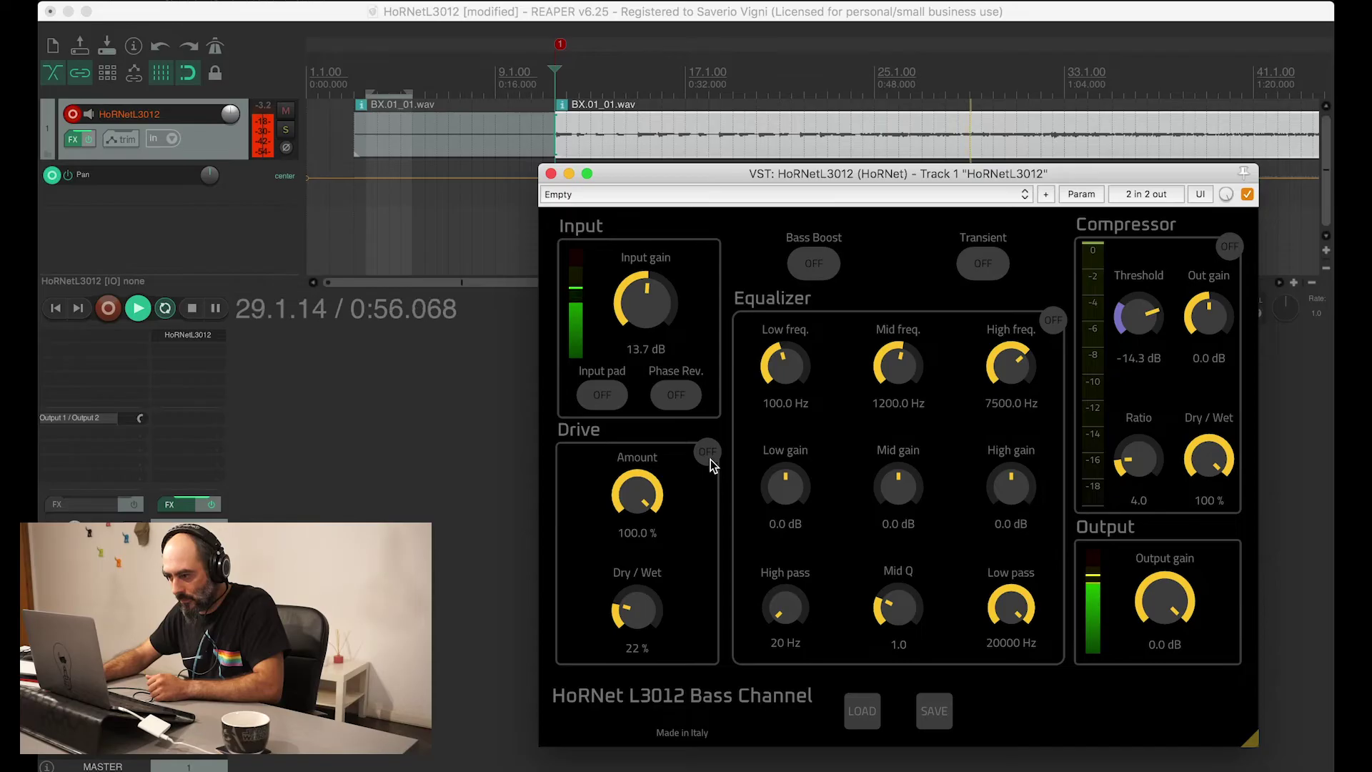
pyautogui.click(709, 457)
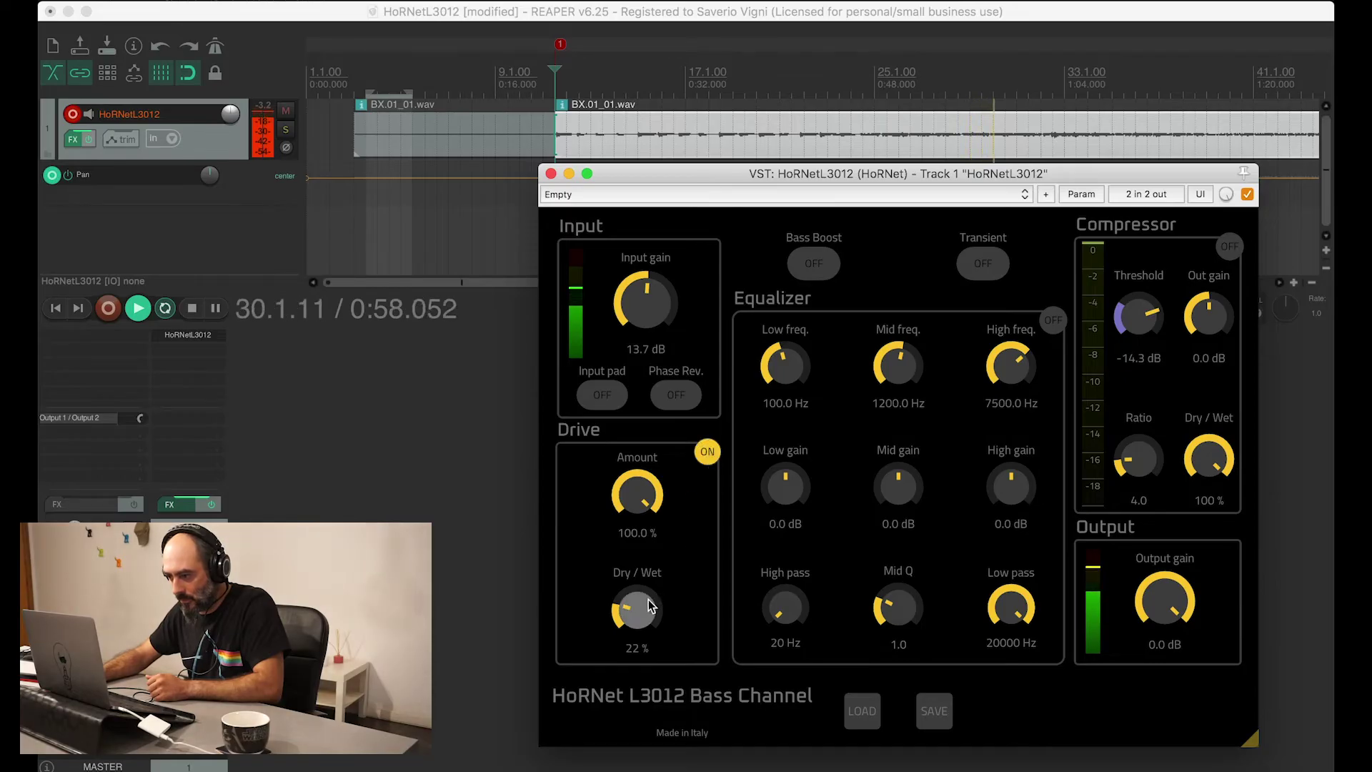
# Lower the equalizer's low-pass filter to 7000 Hz and switch on Bass Boost
pyautogui.moveTo(1009, 607); pyautogui.dragTo(1009, 641)
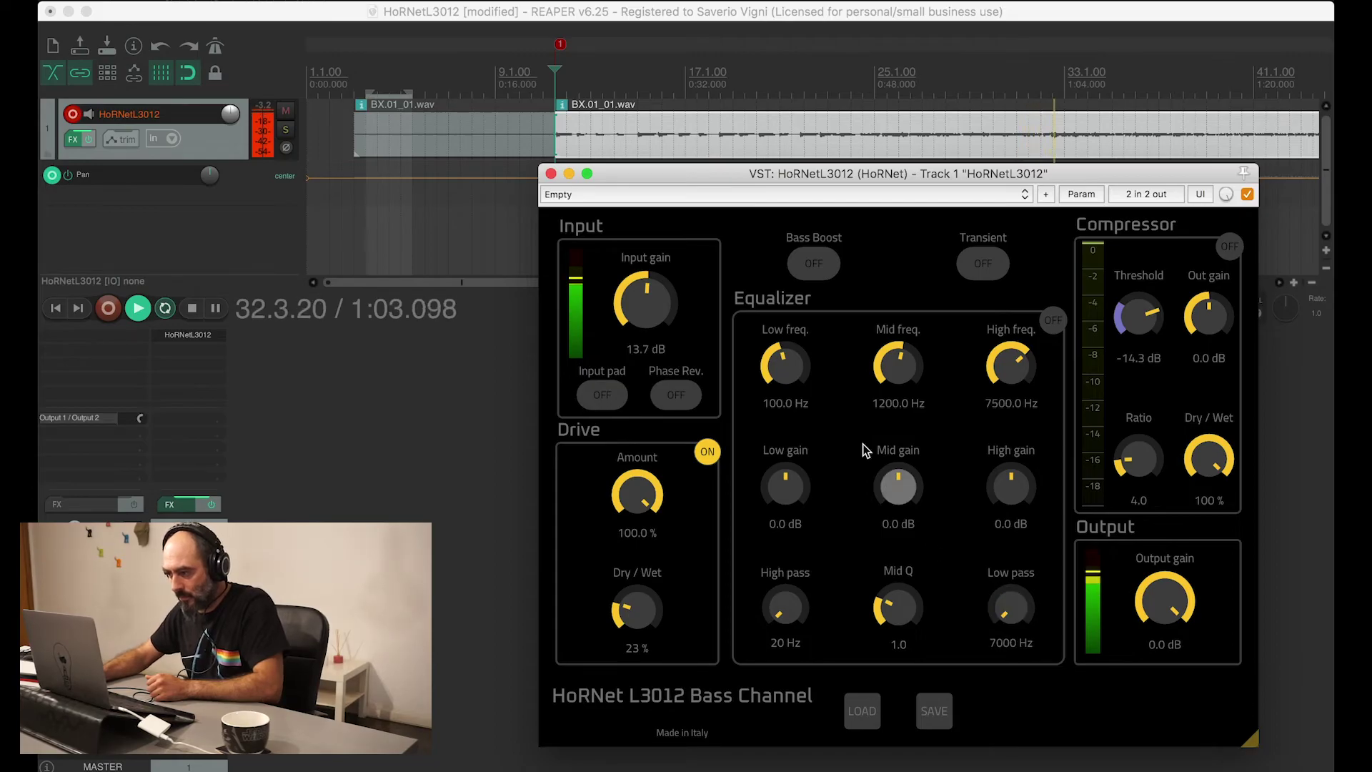
pyautogui.click(818, 273)
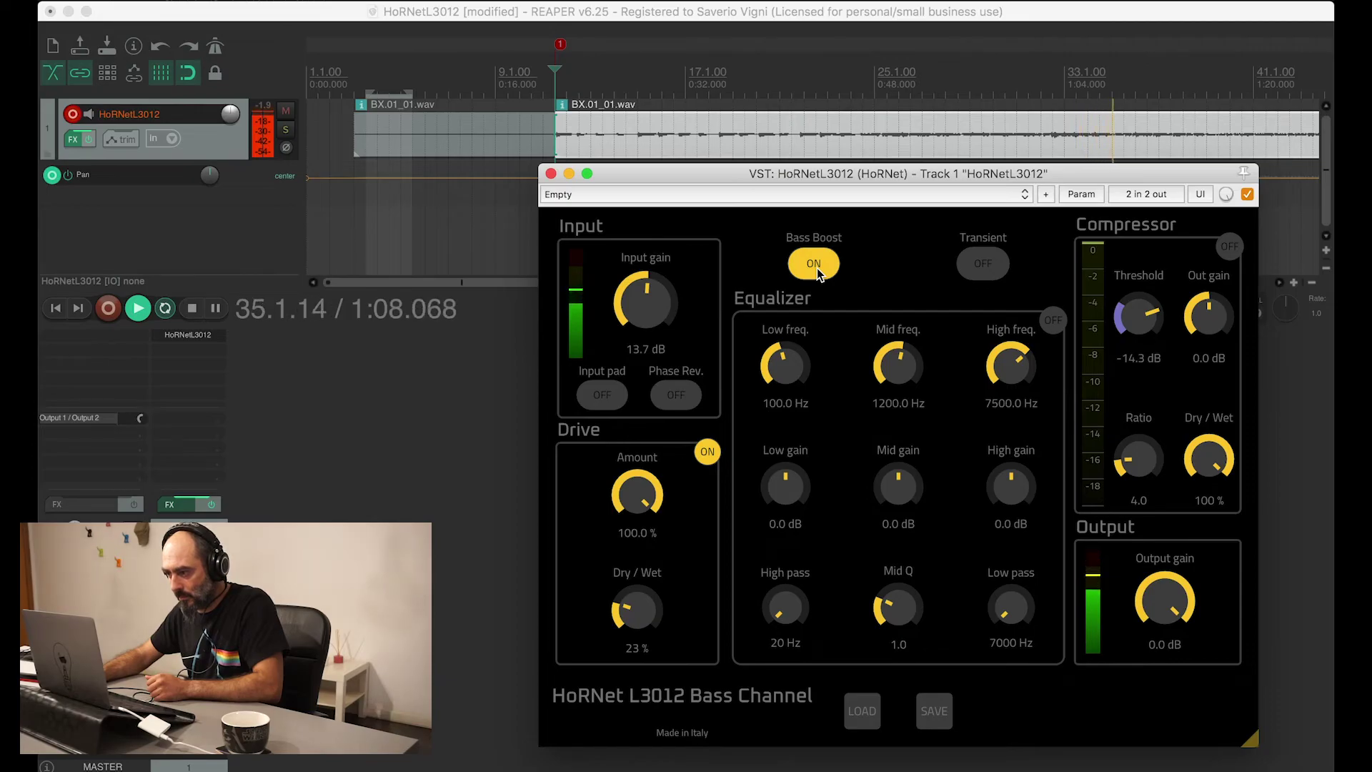
# Shape the equalizer's mid band with a frequency of 860.4 Hz, a gain of 6.8 dB and a Q of 2.6
pyautogui.moveTo(899, 365); pyautogui.dragTo(898, 387)
pyautogui.moveTo(898, 485); pyautogui.dragTo(898, 472)
pyautogui.moveTo(903, 621); pyautogui.dragTo(904, 605)
pyautogui.moveTo(899, 486); pyautogui.dragTo(898, 476)
pyautogui.moveTo(904, 395); pyautogui.dragTo(901, 385)
# Audition the Transient effect by switching it on and back off
pyautogui.click(989, 276)
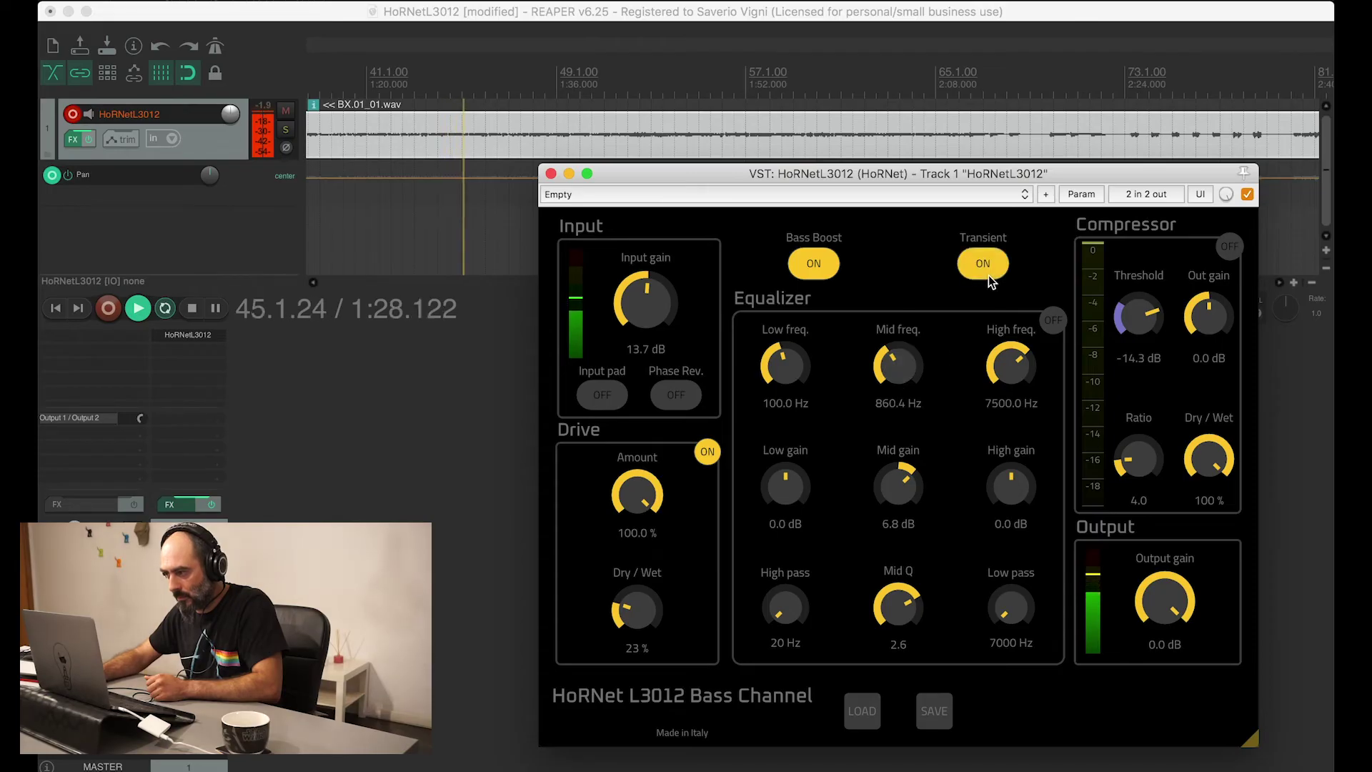
pyautogui.click(988, 276)
# Enable the equalizer and set its high-pass filter to 50 Hz, comparing the sound with the equalizer bypassed
pyautogui.click(1053, 320)
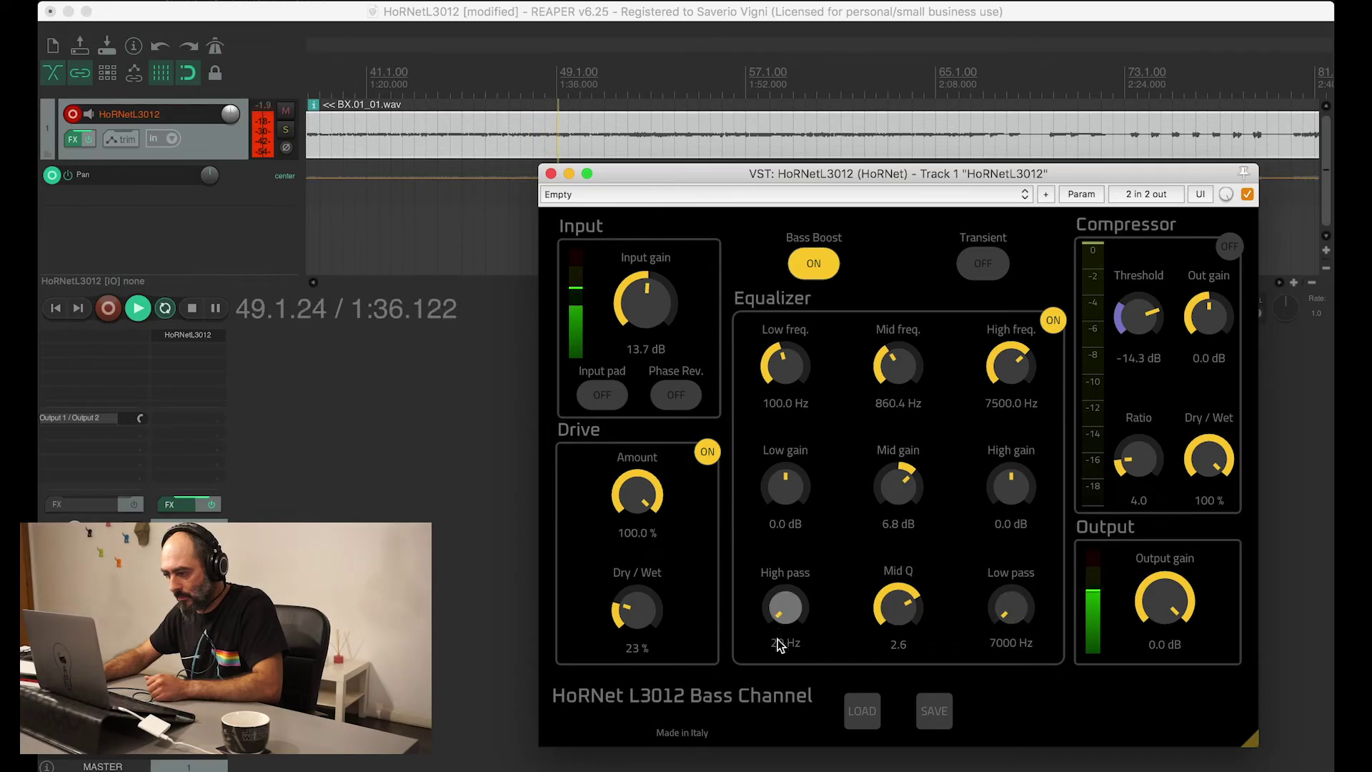
pyautogui.moveTo(784, 607); pyautogui.dragTo(785, 616)
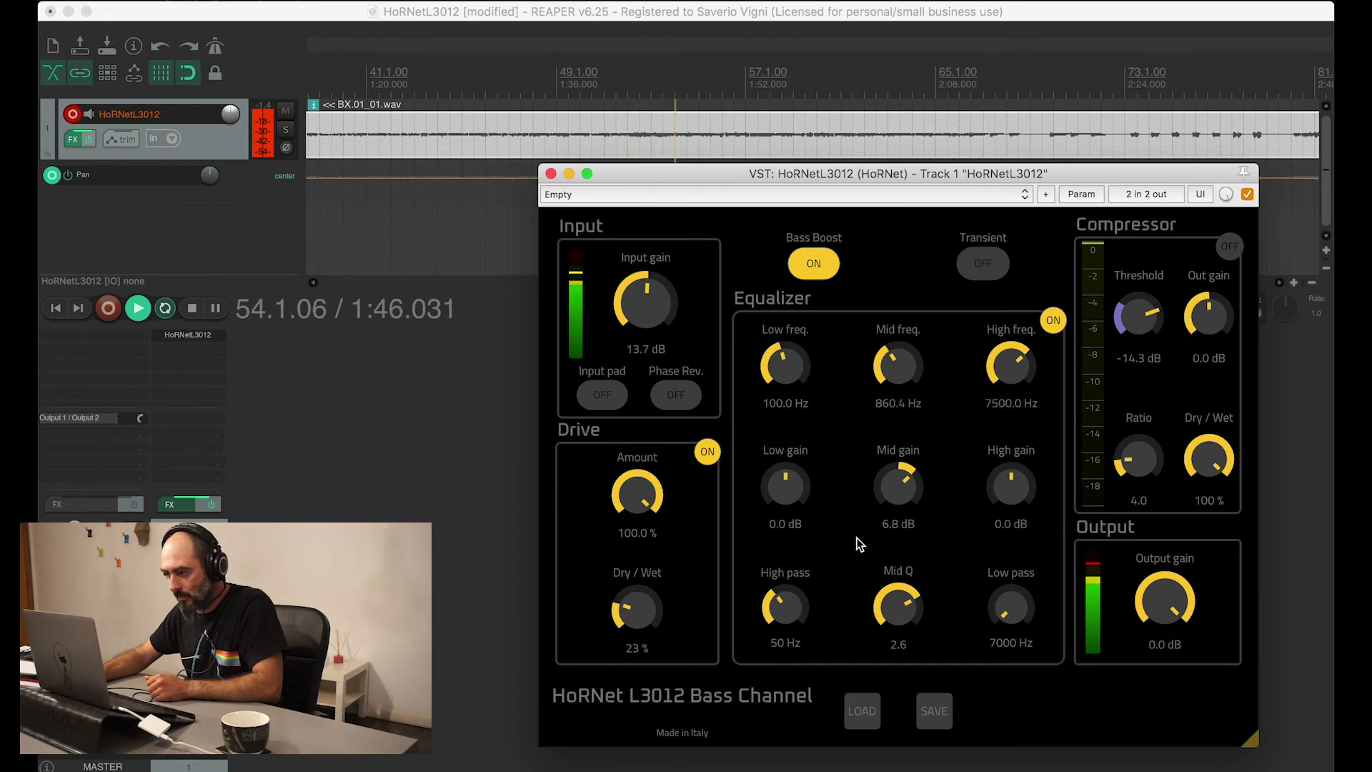
pyautogui.click(1054, 320)
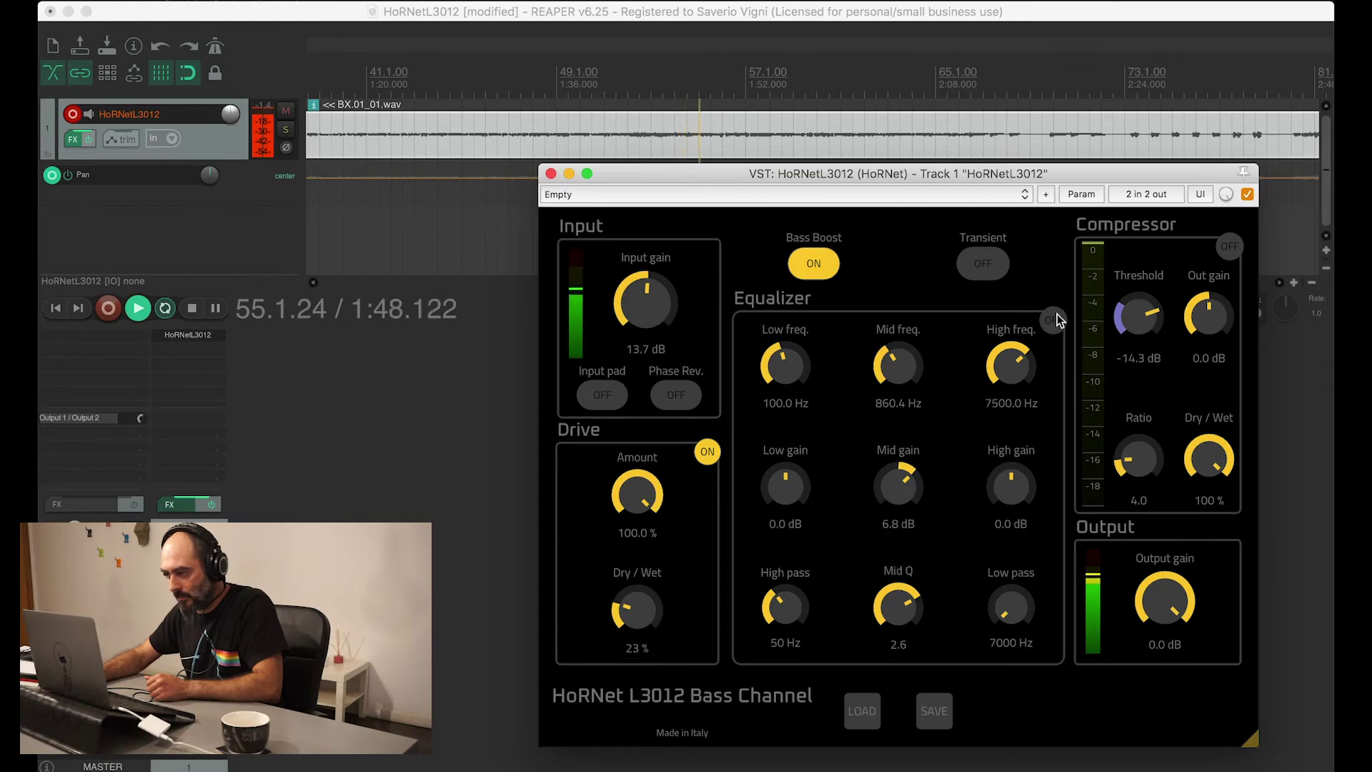
pyautogui.click(1055, 320)
# Switch Transient on and Drive off, toggling Bass Boost off and back on to compare the sound
pyautogui.click(999, 277)
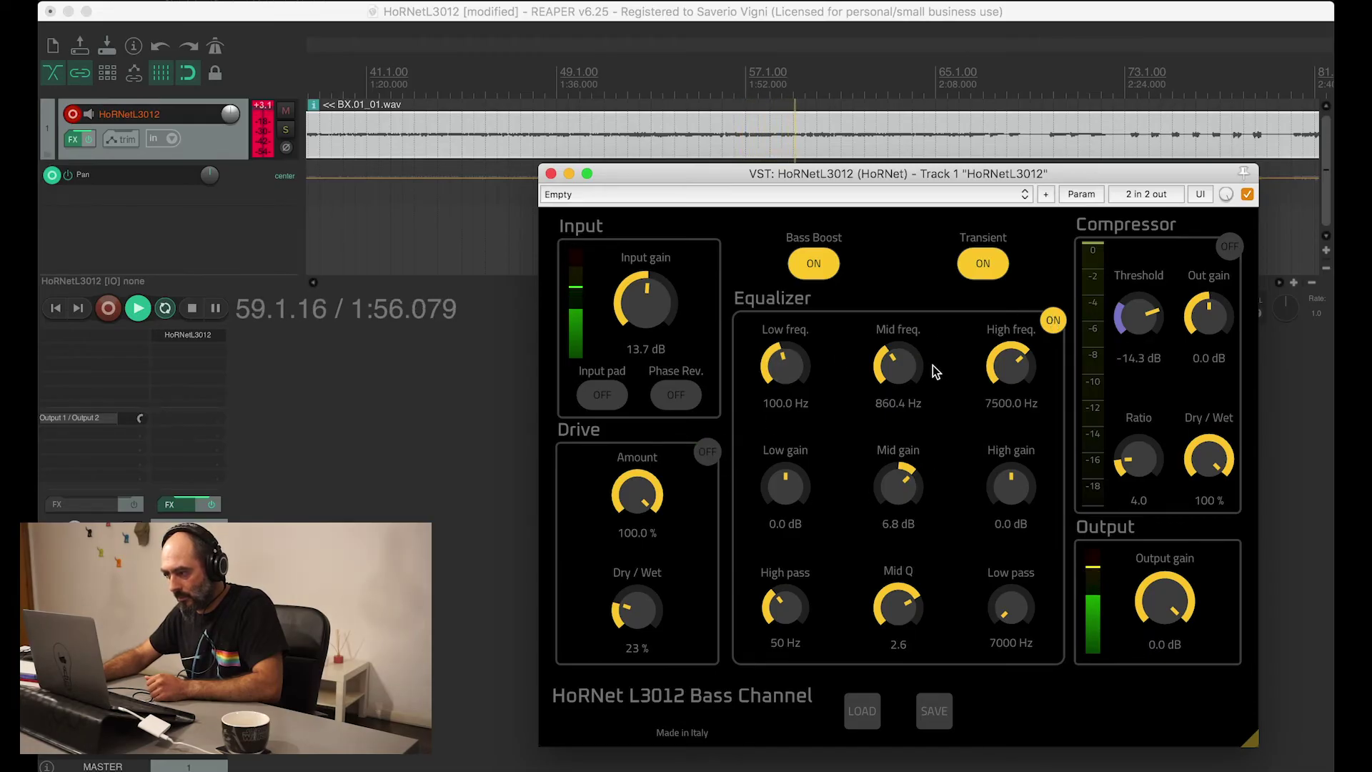
pyautogui.click(823, 273)
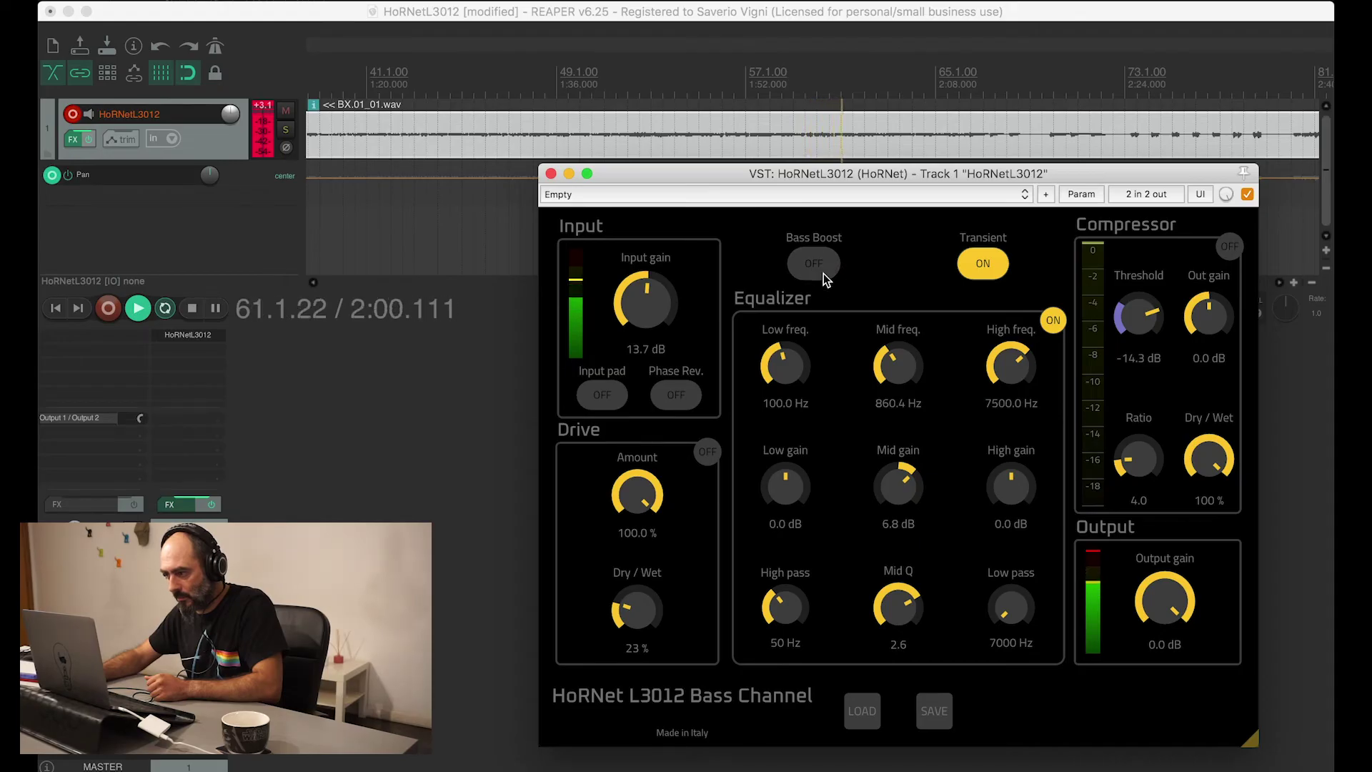
pyautogui.click(823, 273)
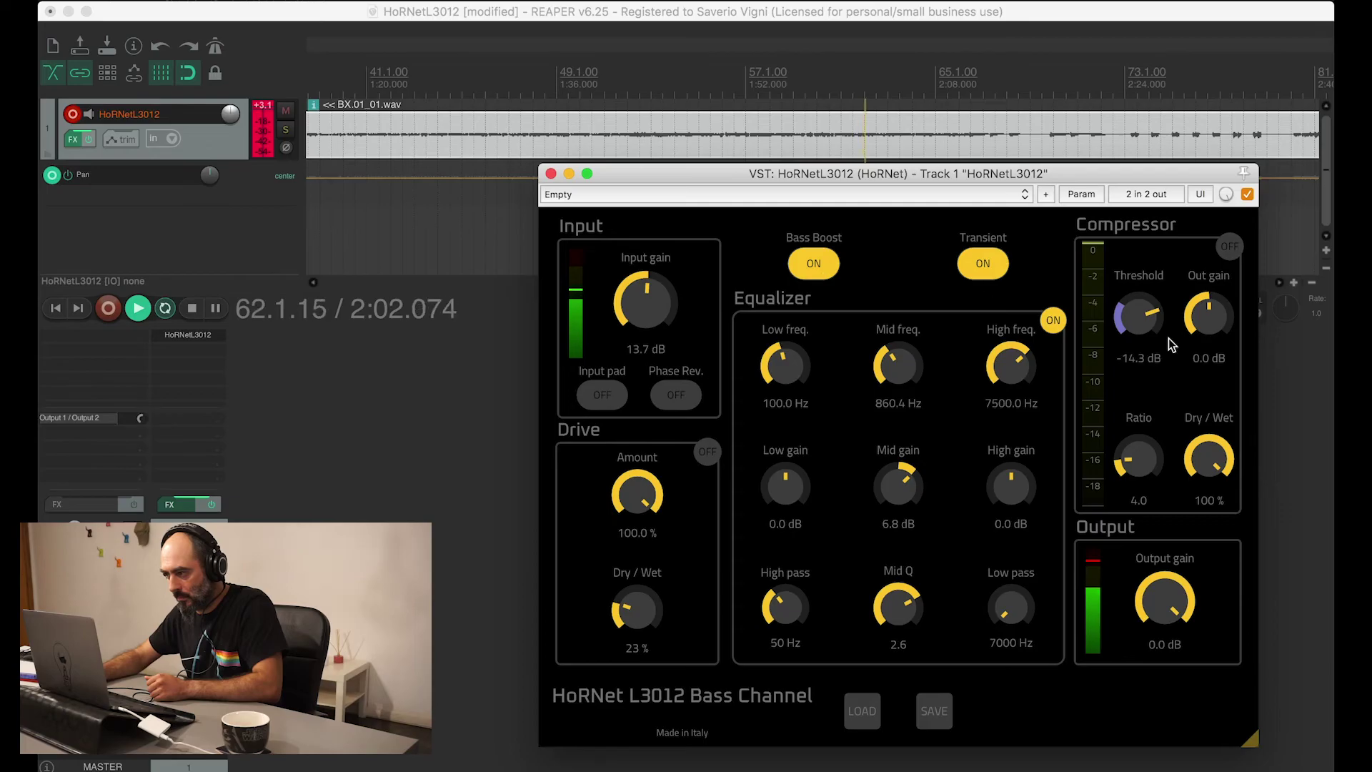
# Enable the compressor and set its threshold to -13.4 dB and its ratio to 14.2
pyautogui.click(1227, 246)
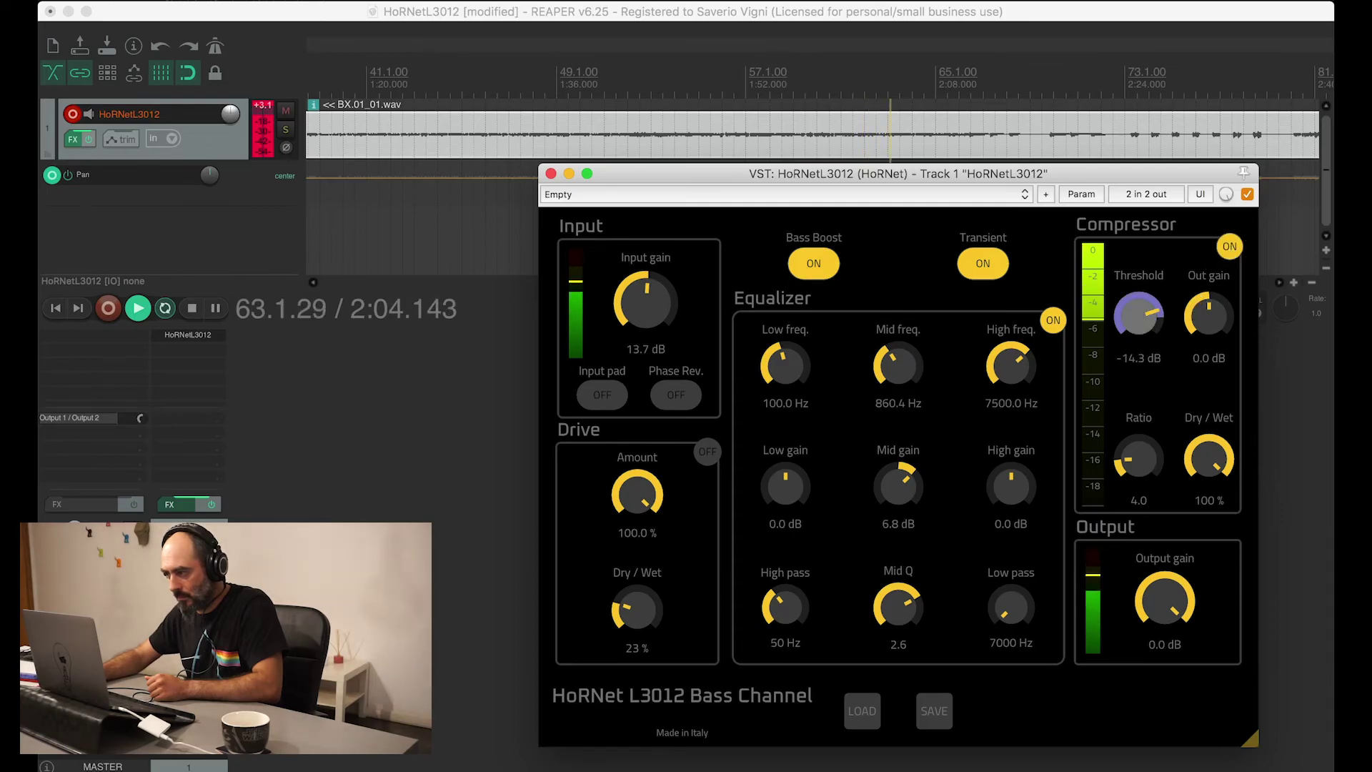
pyautogui.moveTo(1138, 314); pyautogui.dragTo(1138, 298)
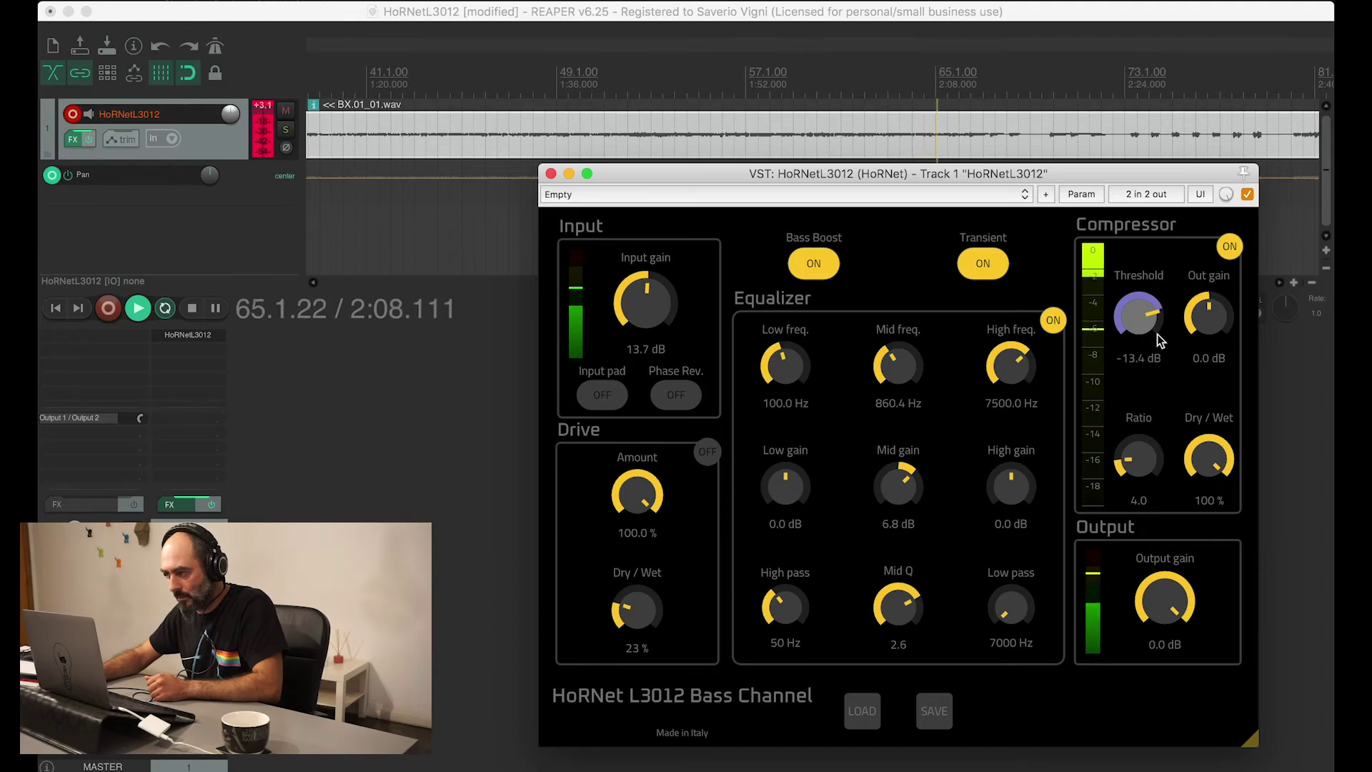
pyautogui.moveTo(1146, 457); pyautogui.dragTo(1145, 417)
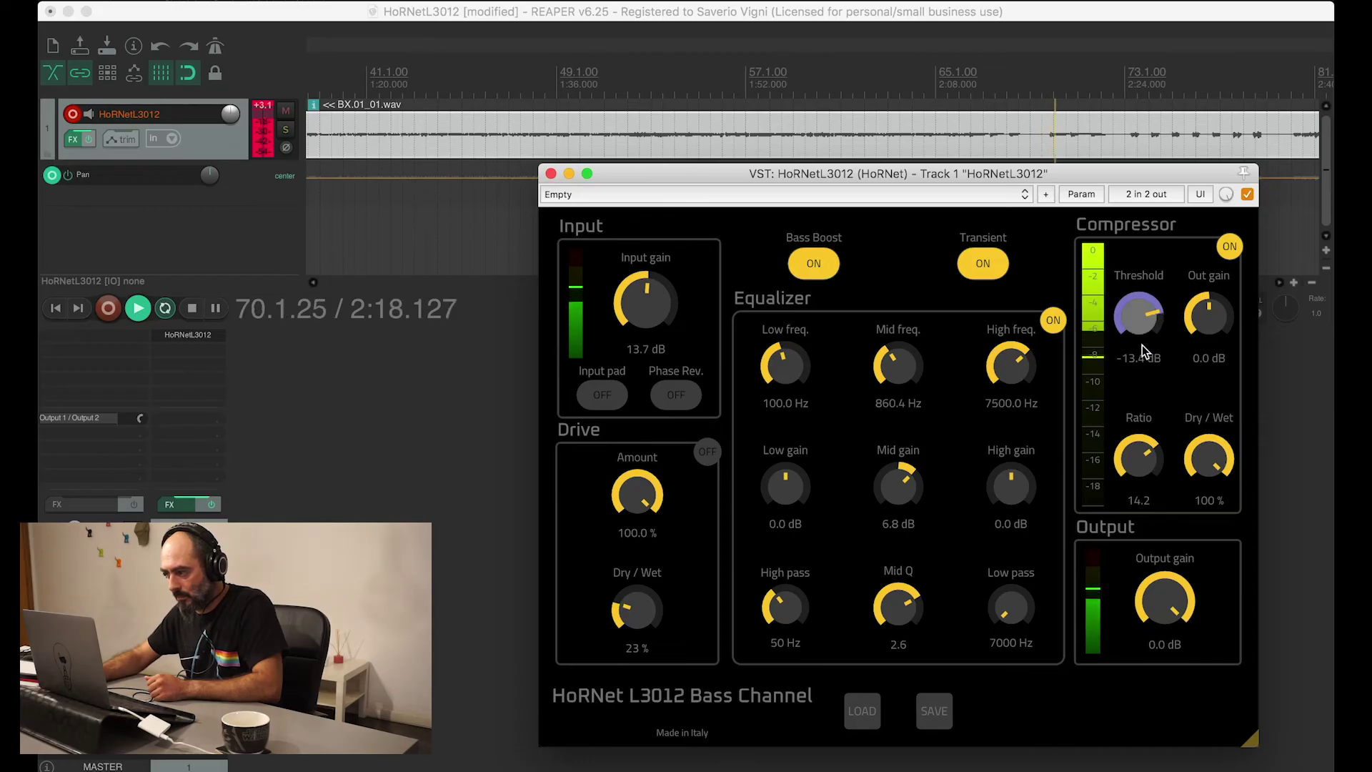
# Set the compressor threshold to -10.9 dB and its out gain to 2.4 dB, comparing the result with bypass
pyautogui.moveTo(1138, 314); pyautogui.dragTo(1139, 327)
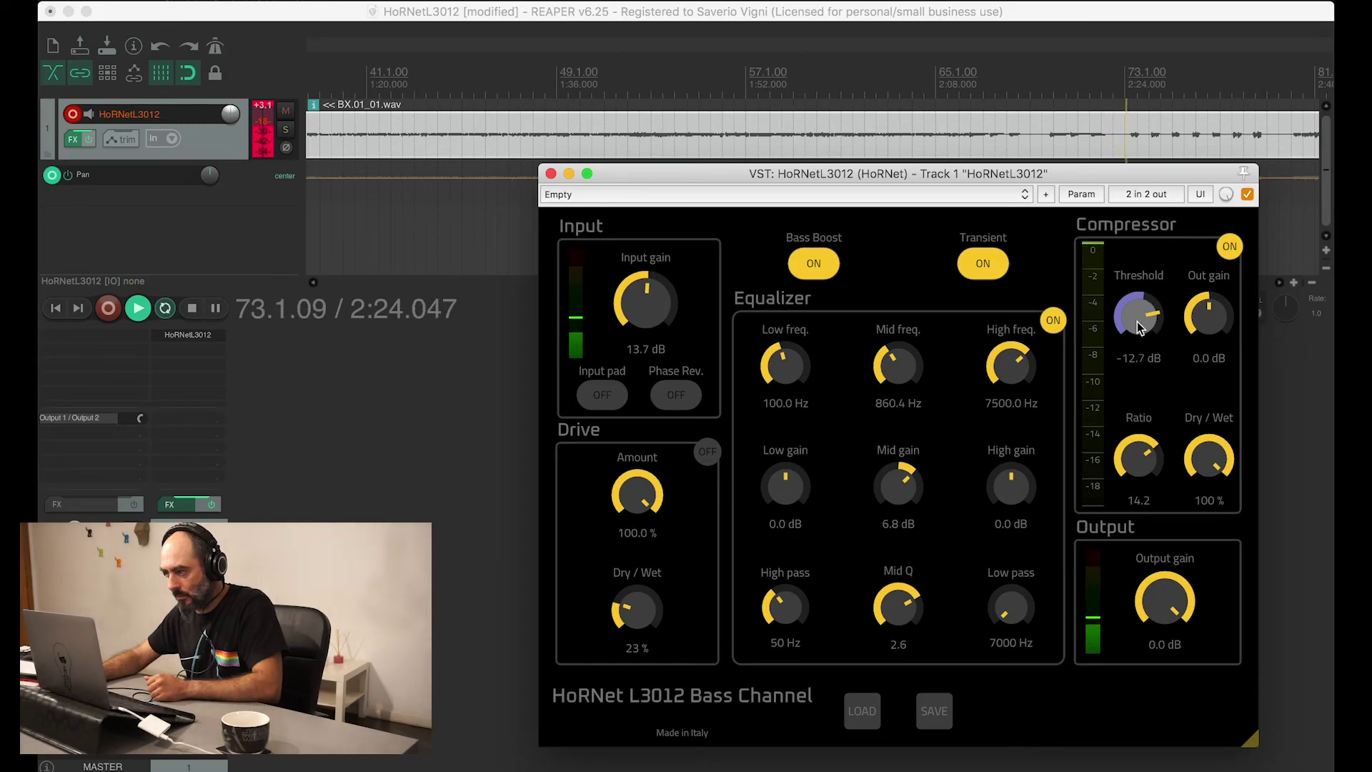
pyautogui.moveTo(1139, 325); pyautogui.dragTo(1208, 301)
pyautogui.click(1228, 247)
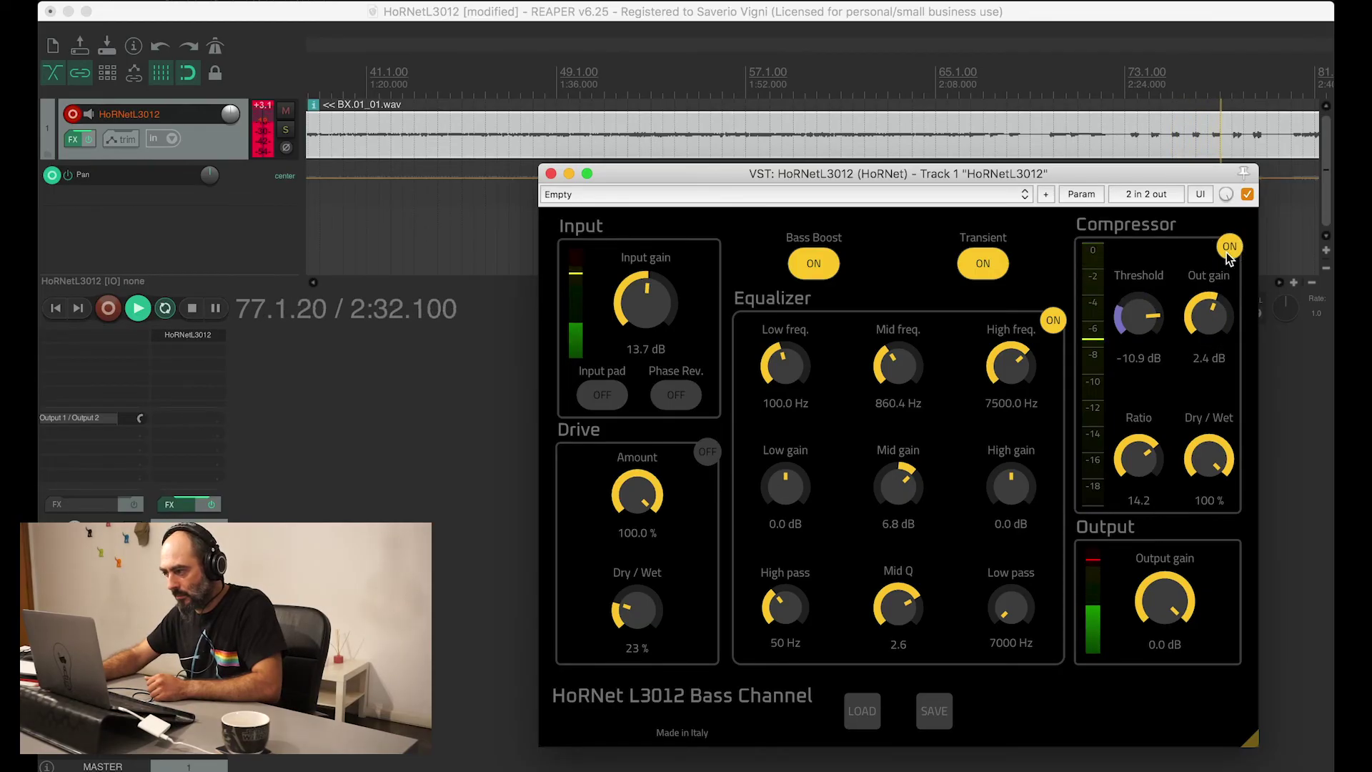
pyautogui.click(1227, 250)
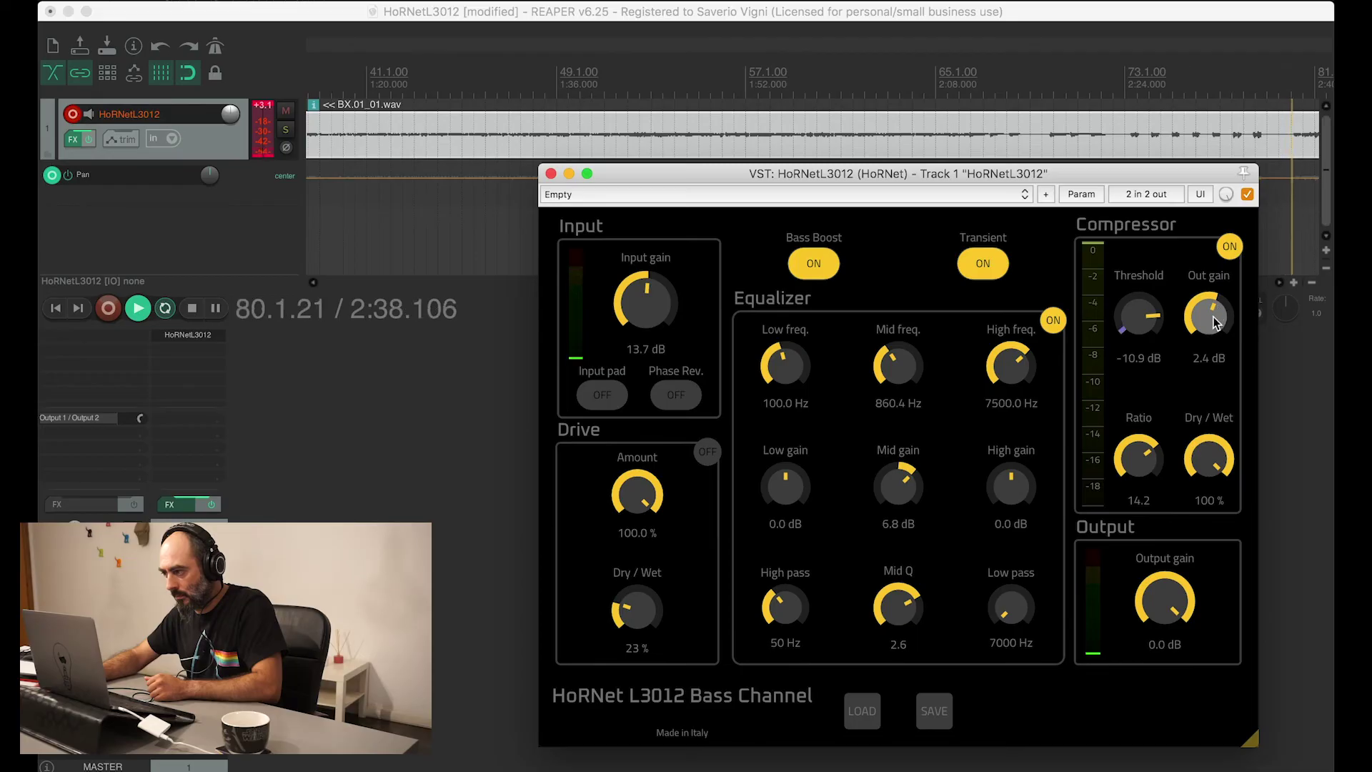
# Raise the compressor's out gain to 2.9 dB and compare the level again with the compressor off and on
pyautogui.scroll(2, 1217, 318)
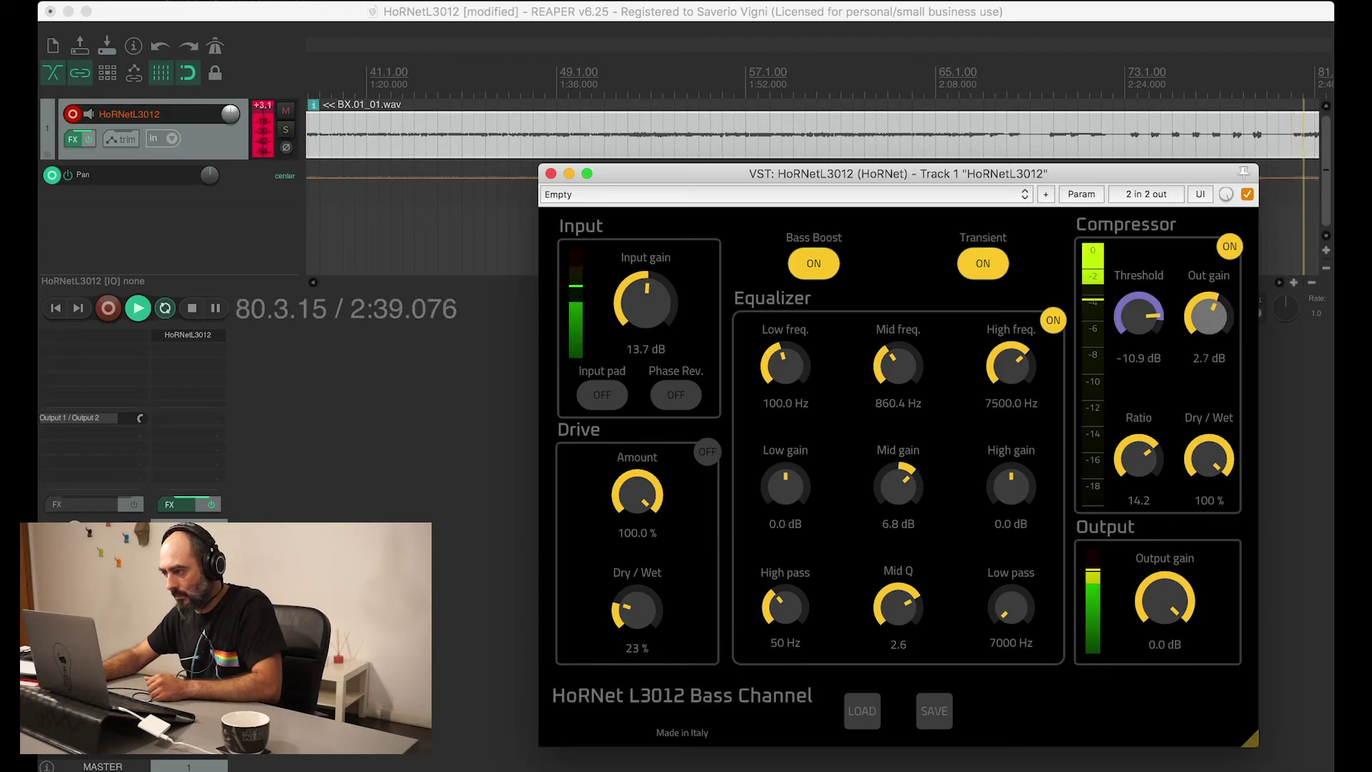
pyautogui.click(1230, 247)
pyautogui.click(1230, 247)
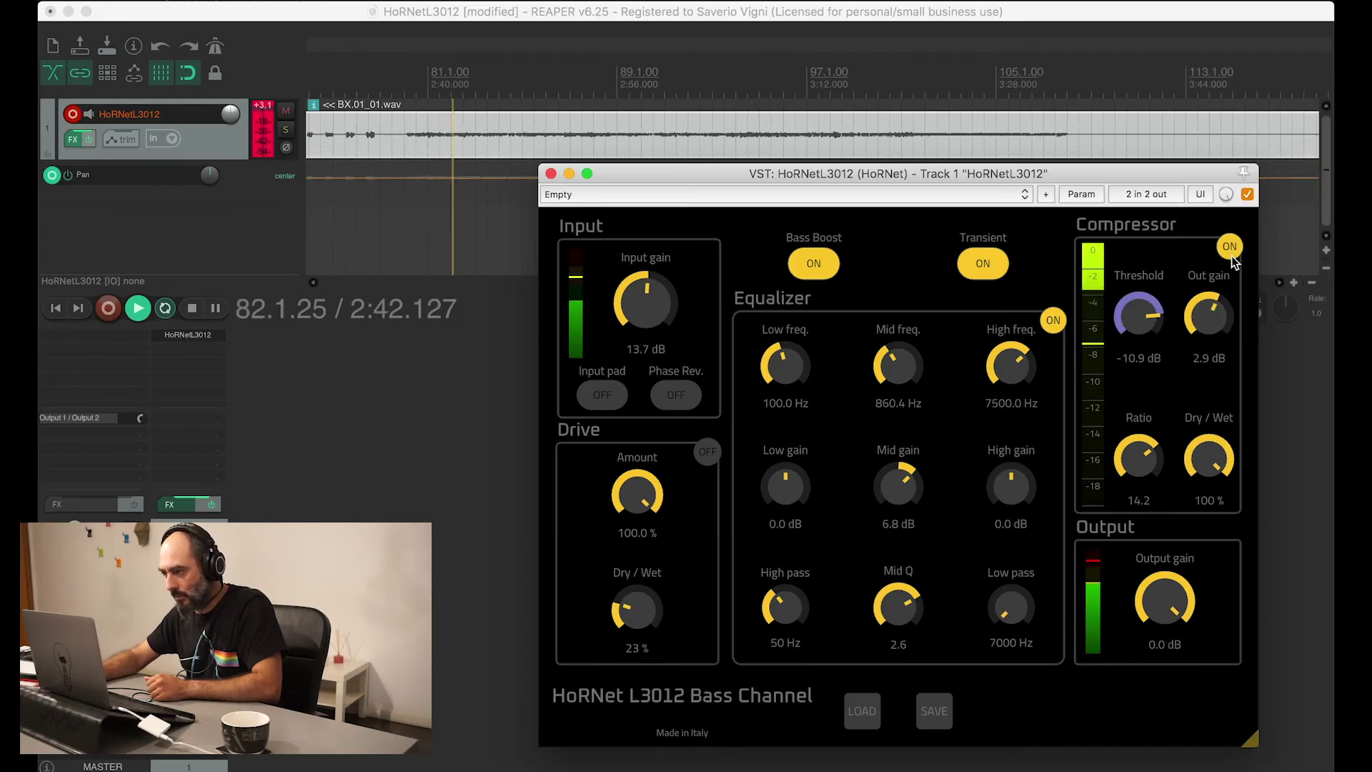
# Keep the compressor's dry/wet mix at 100 % and lower the plugin's output gain to -3.4 dB
pyautogui.moveTo(1208, 461)
pyautogui.mouseDown()
pyautogui.moveTo(1207, 511)
pyautogui.moveTo(1208, 457)
pyautogui.mouseUp()
pyautogui.moveTo(1165, 600); pyautogui.dragTo(1165, 625)
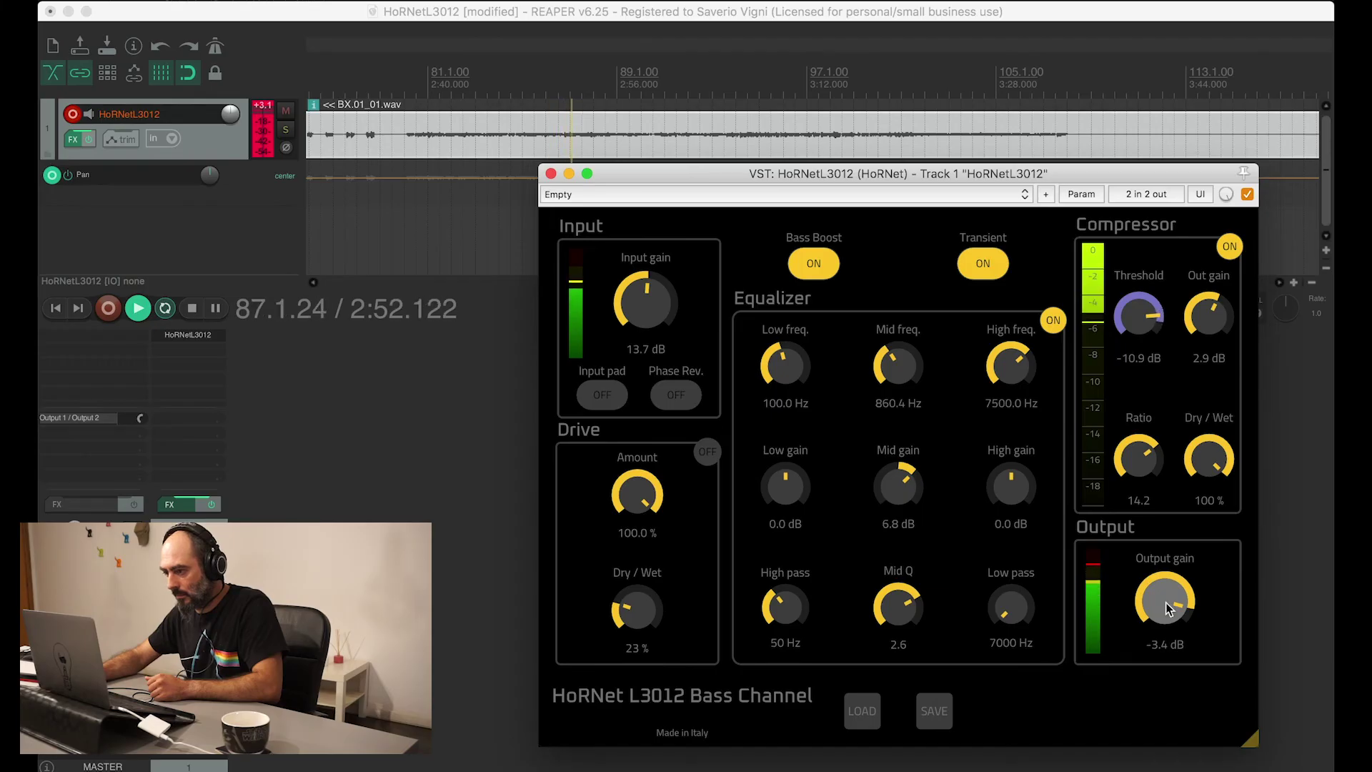
# Compare the sound with the plugin bypassed and with Transient off, and set the compressor threshold to -10.0 dB
pyautogui.click(1249, 194)
pyautogui.click(1249, 194)
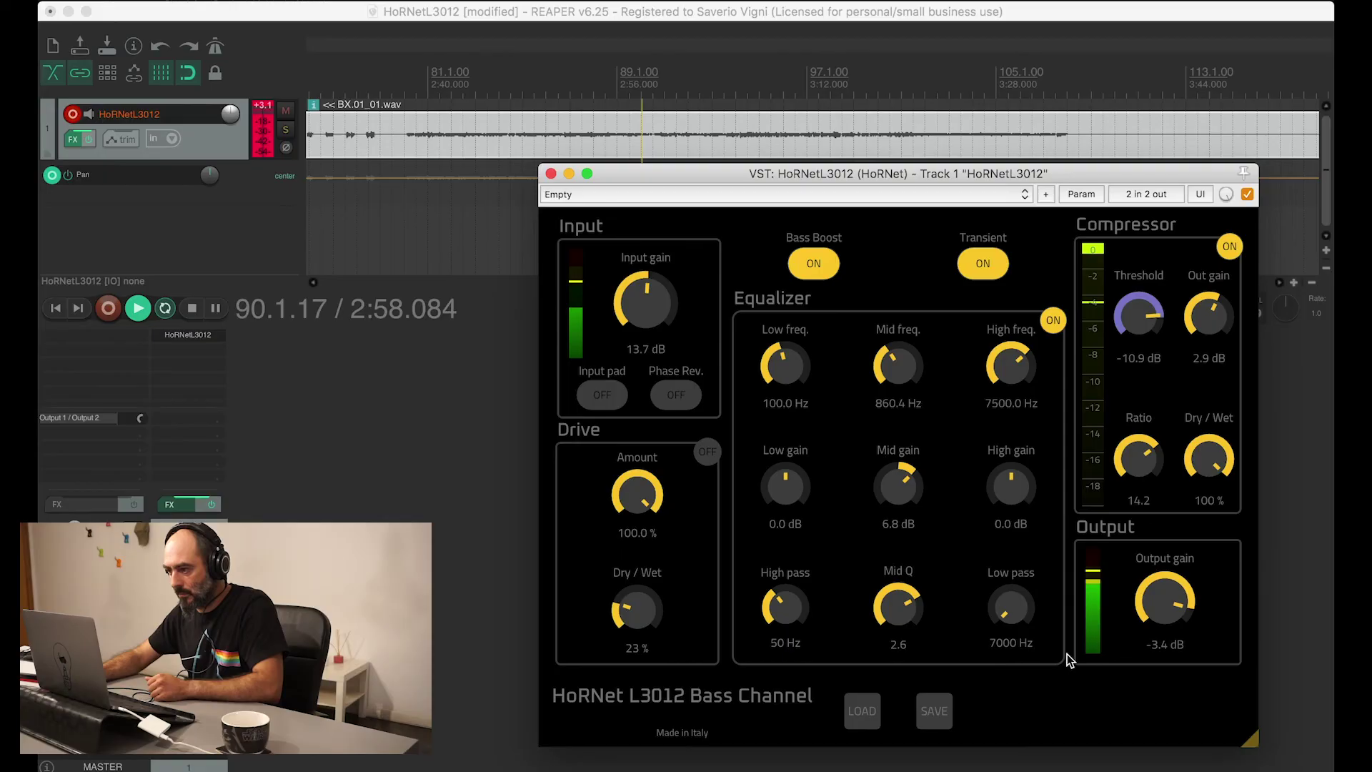
pyautogui.click(982, 265)
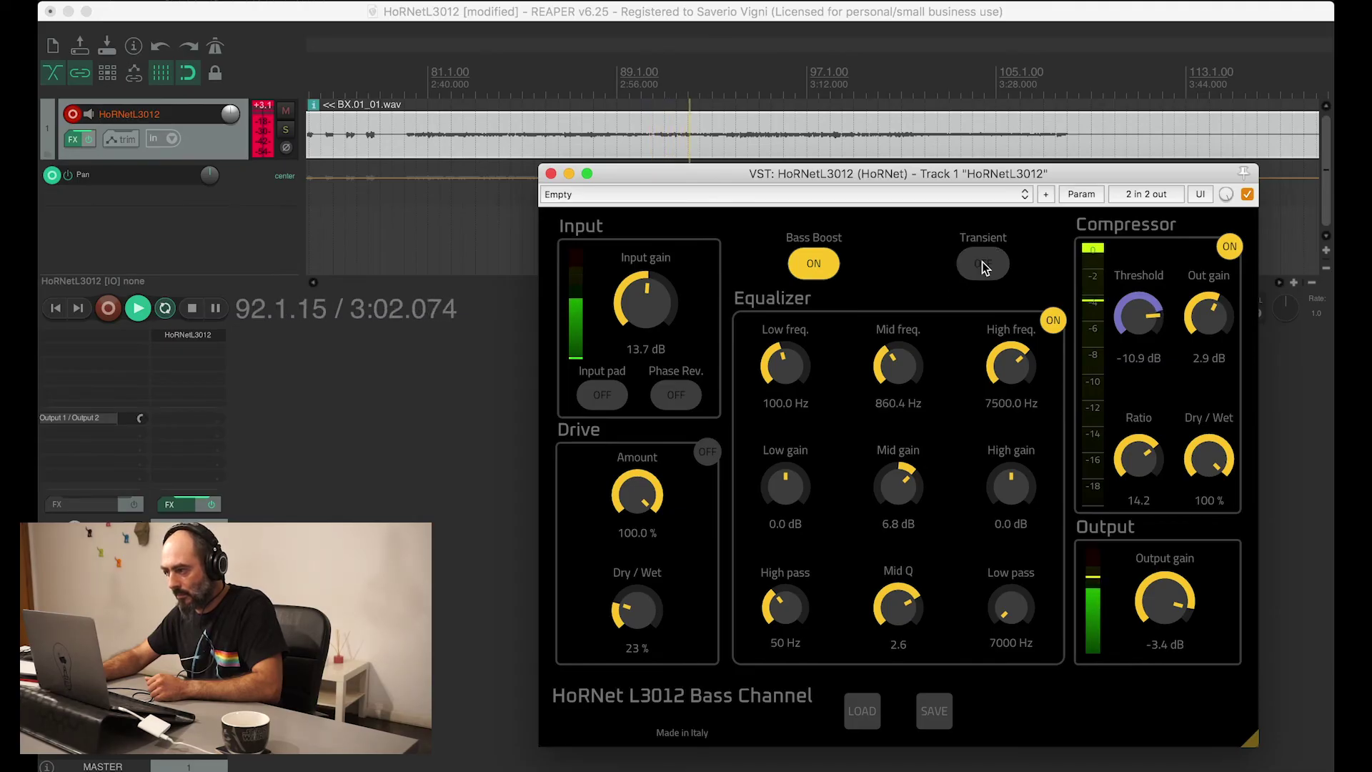
pyautogui.click(983, 264)
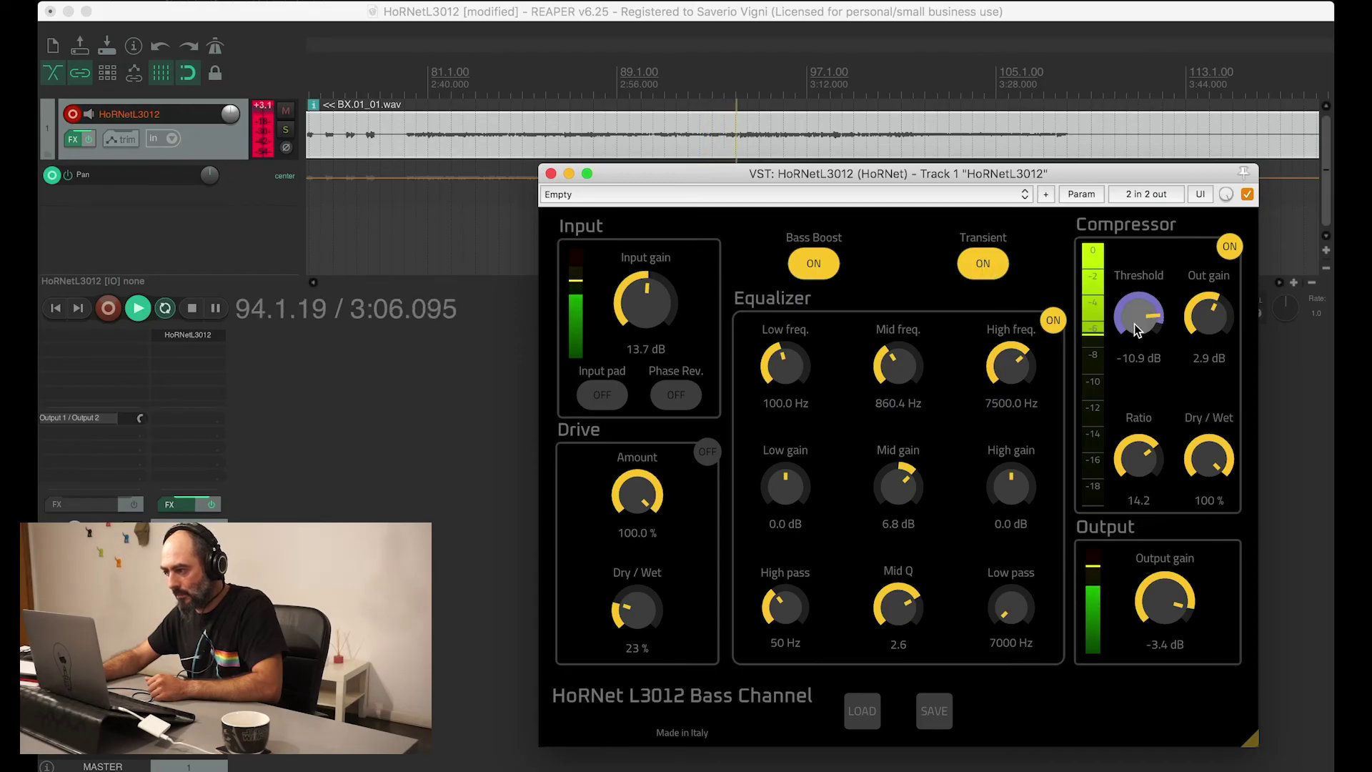
pyautogui.scroll(3, 1136, 329)
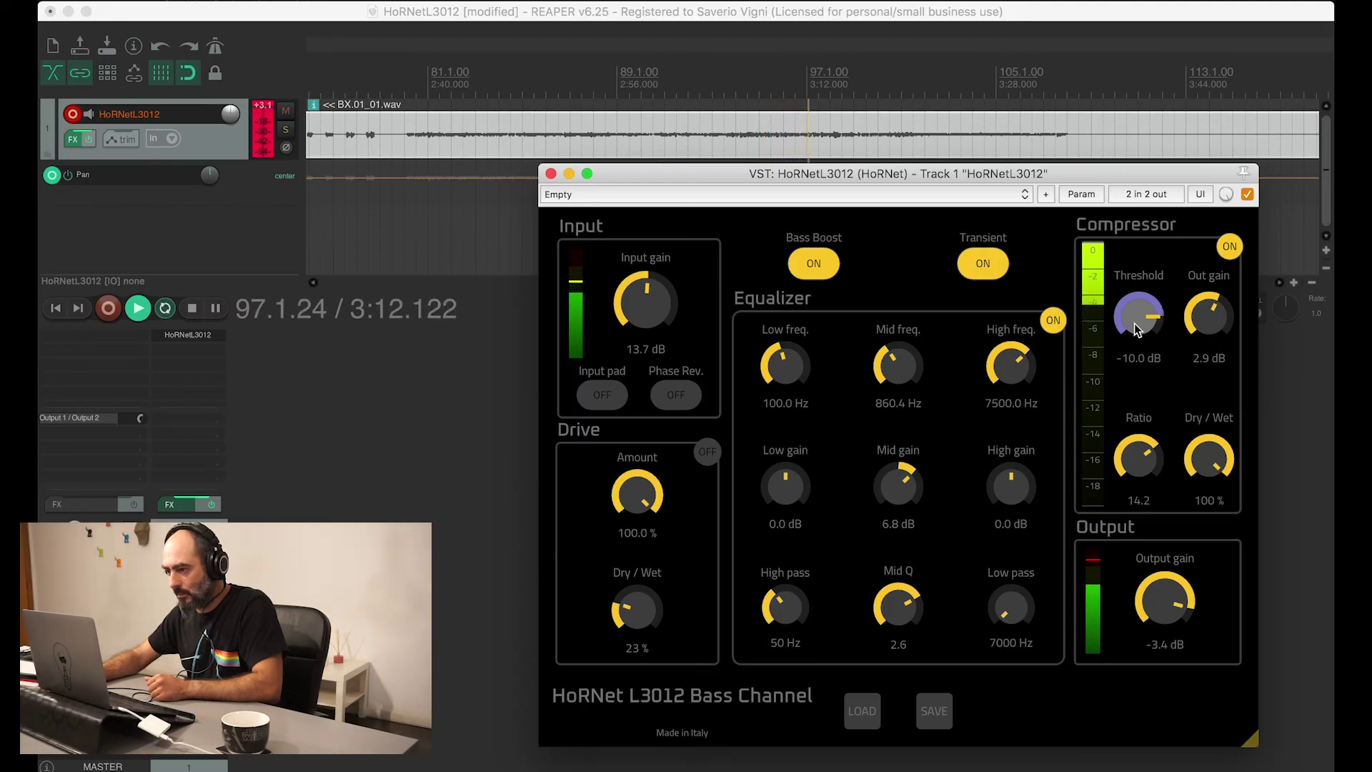
# Switch off the Equalizer, Compressor, Bass Boost and Transient to hear the bass without these stages
pyautogui.click(1052, 320)
pyautogui.click(1228, 246)
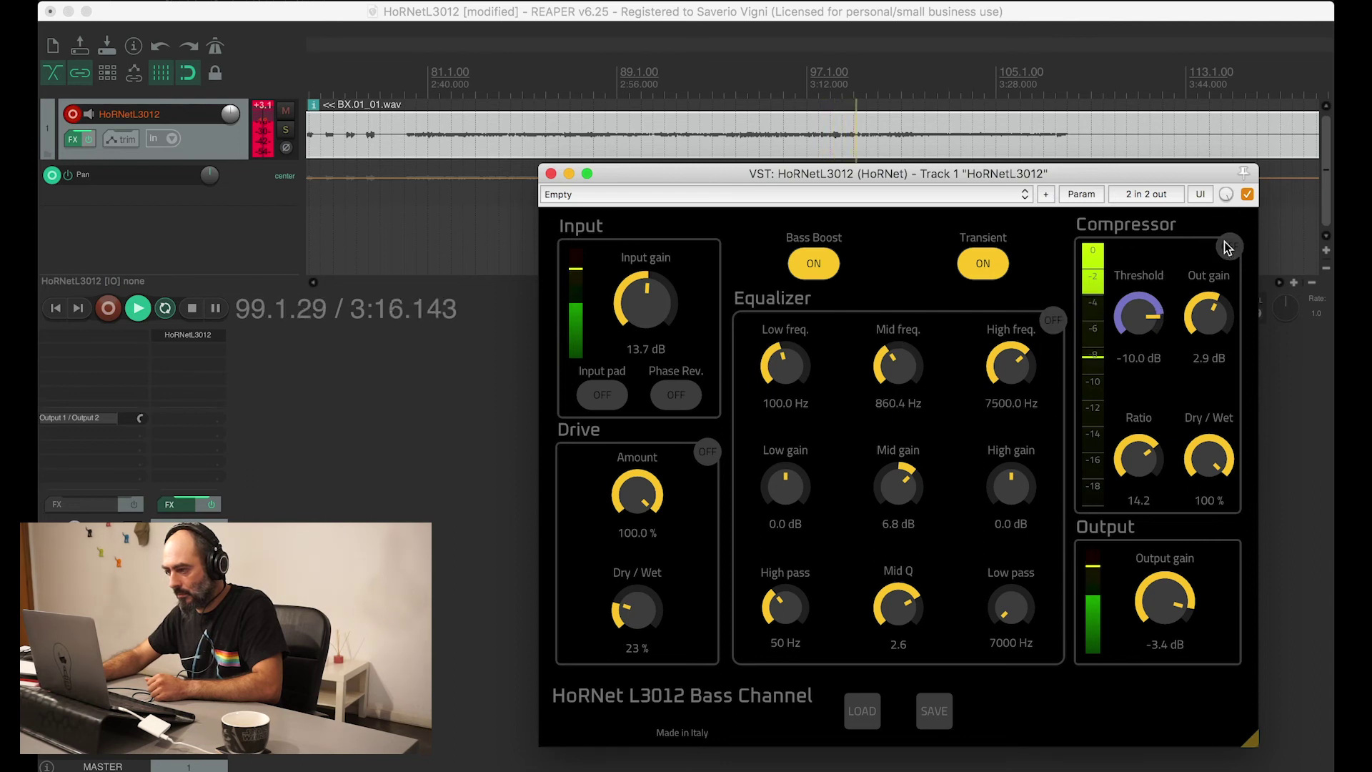
pyautogui.click(806, 260)
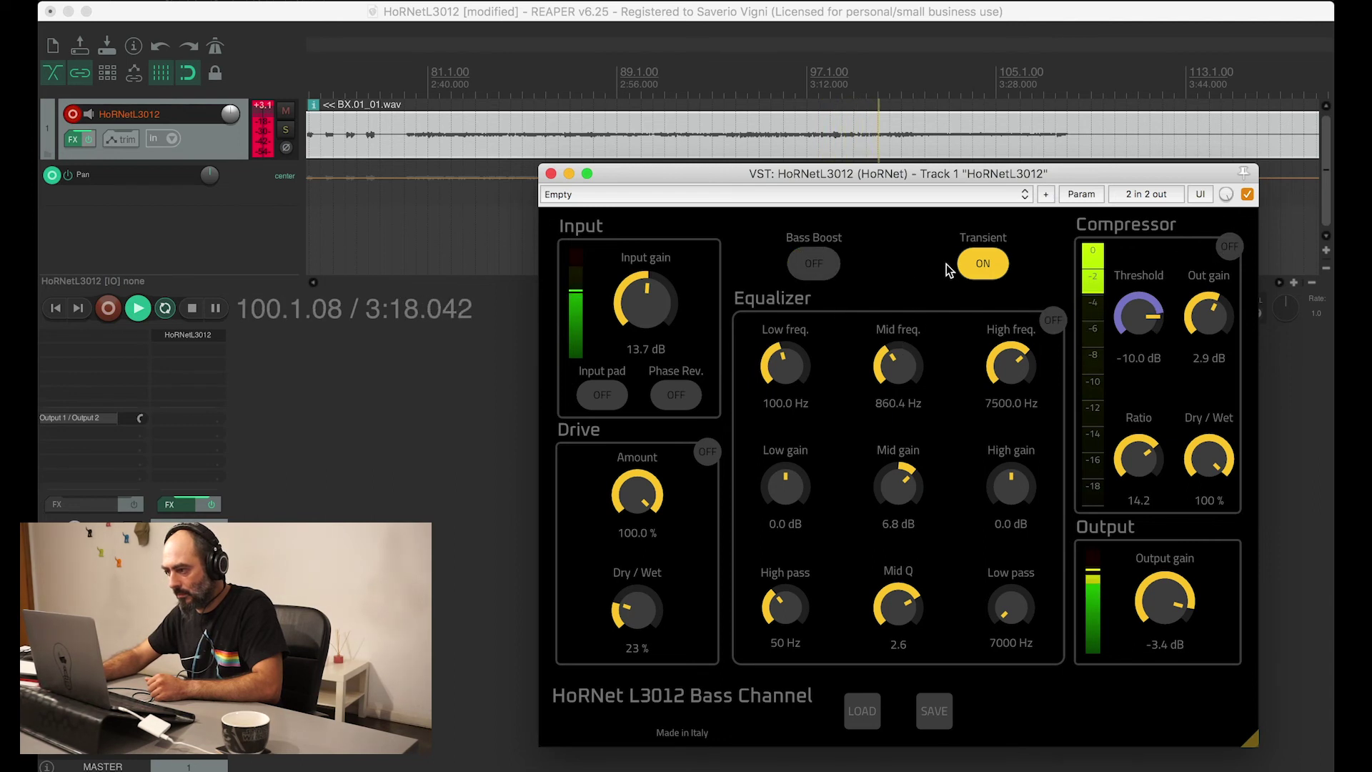
pyautogui.click(964, 266)
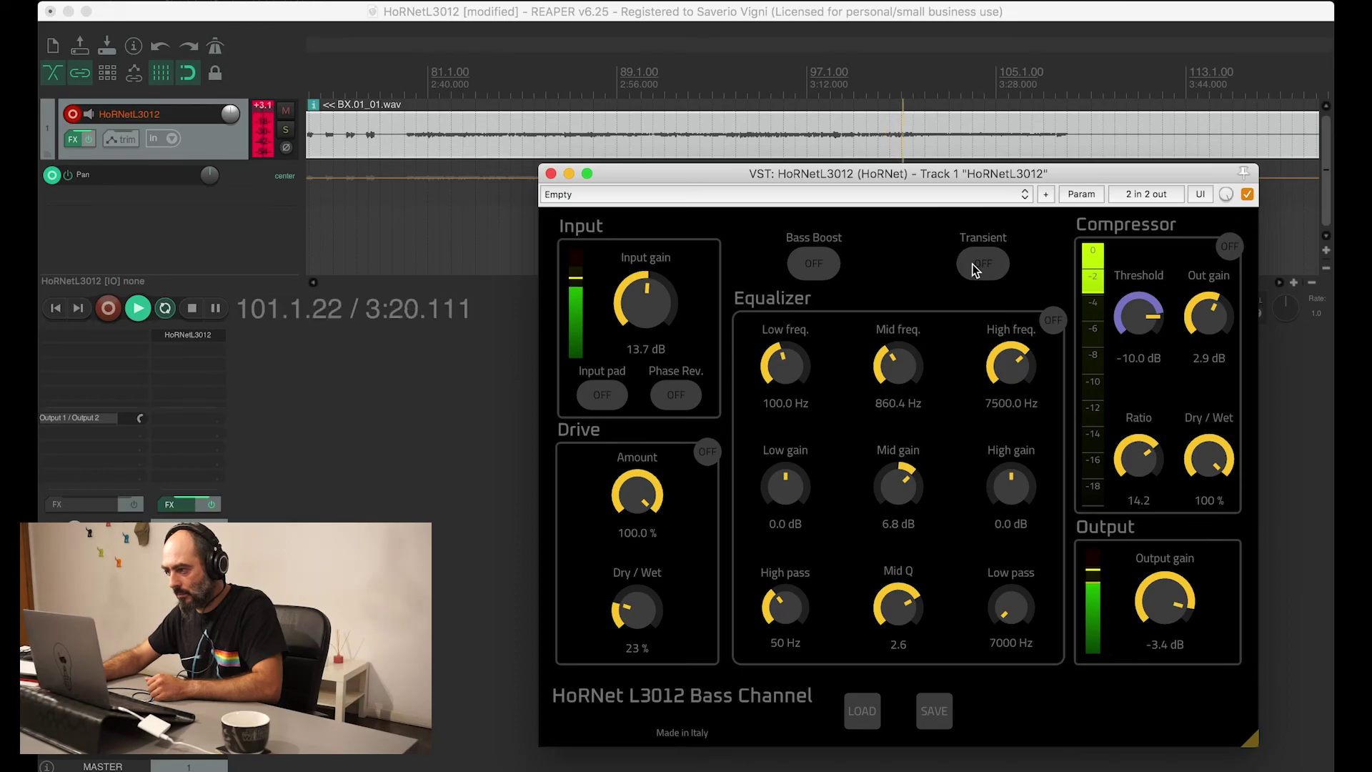
# Switch Transient, Bass Boost, the Equalizer and the Compressor back on for comparison, and stop playback
pyautogui.click(971, 264)
pyautogui.click(814, 265)
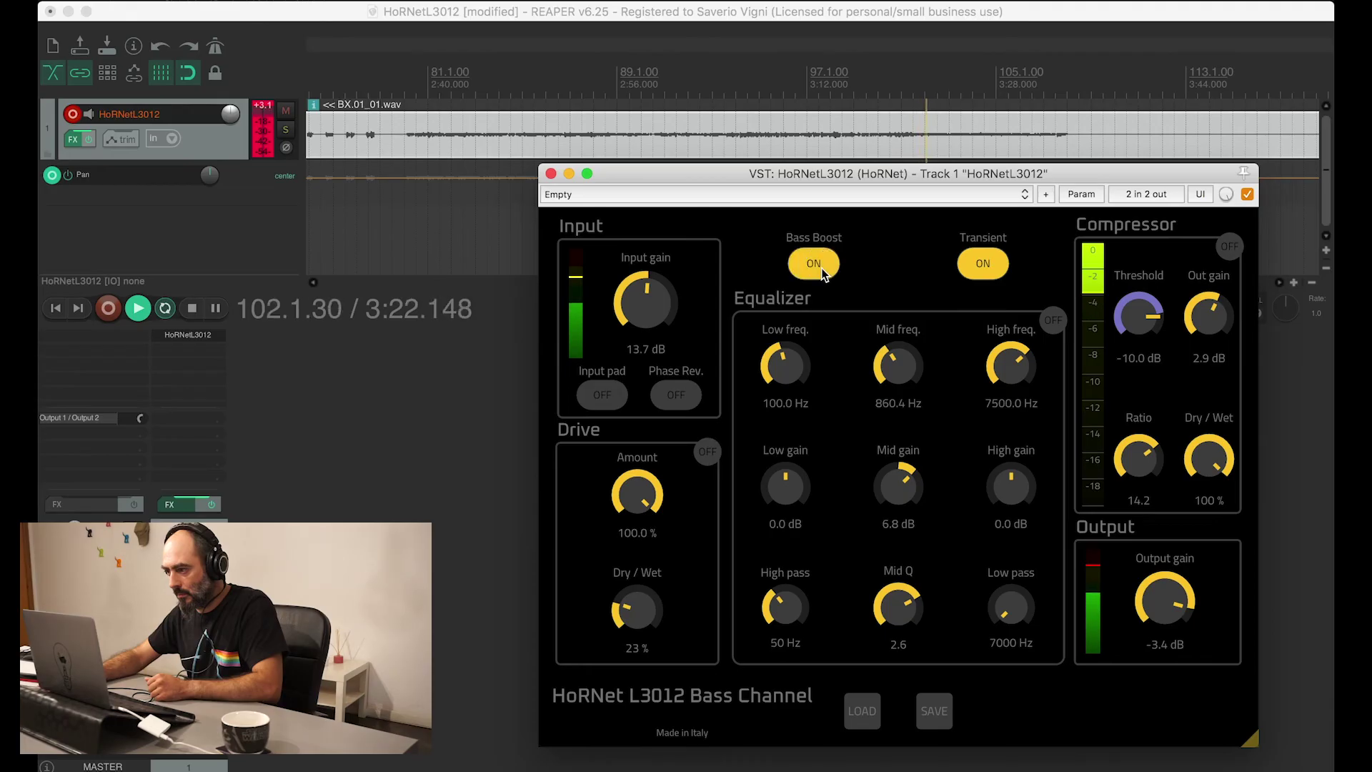
pyautogui.click(1051, 320)
pyautogui.click(1226, 249)
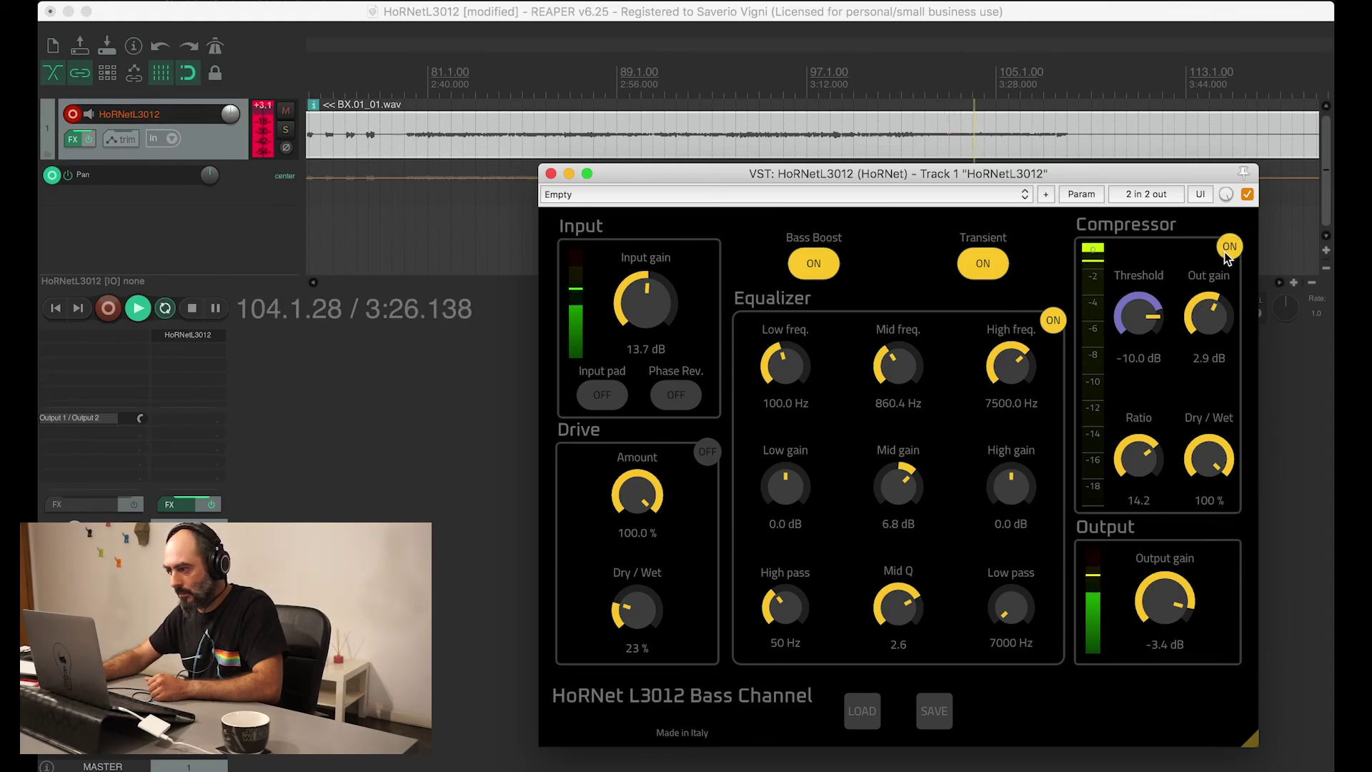
pyautogui.press('space')
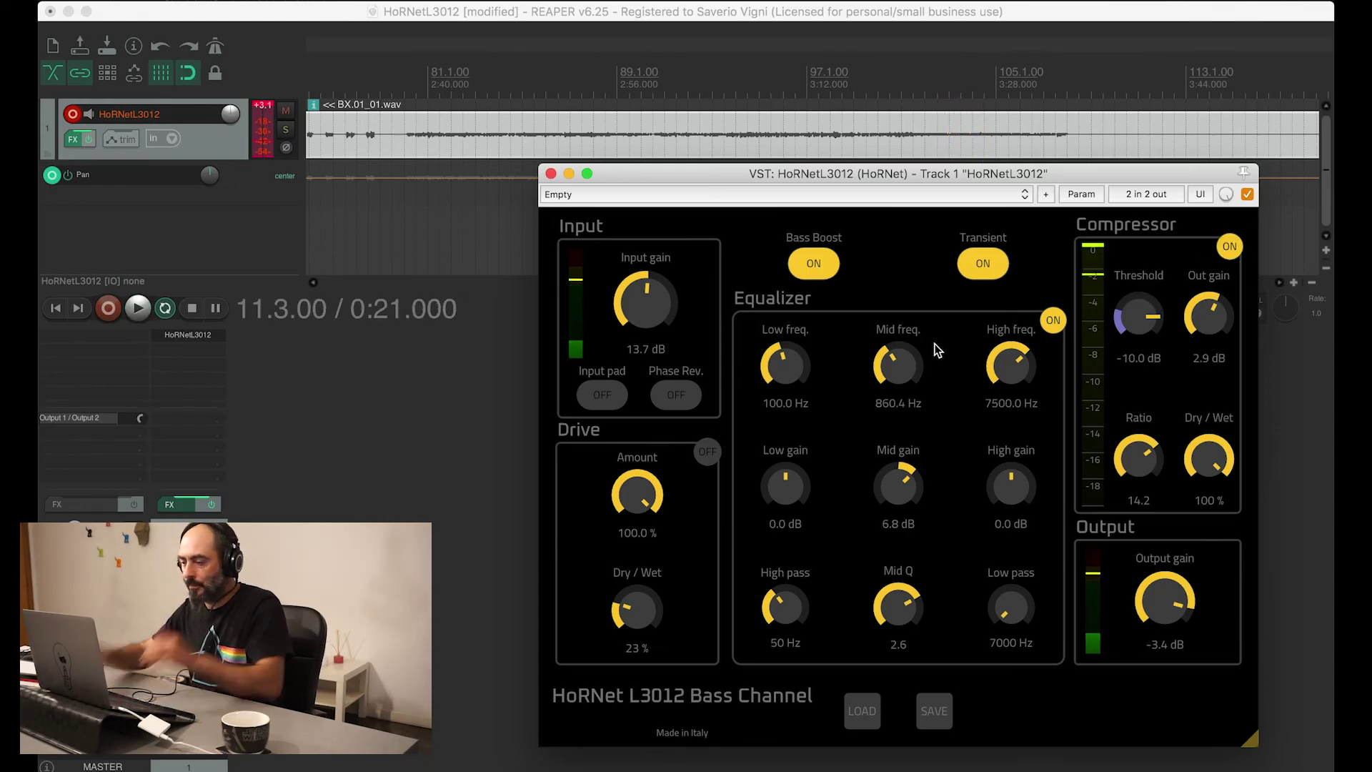